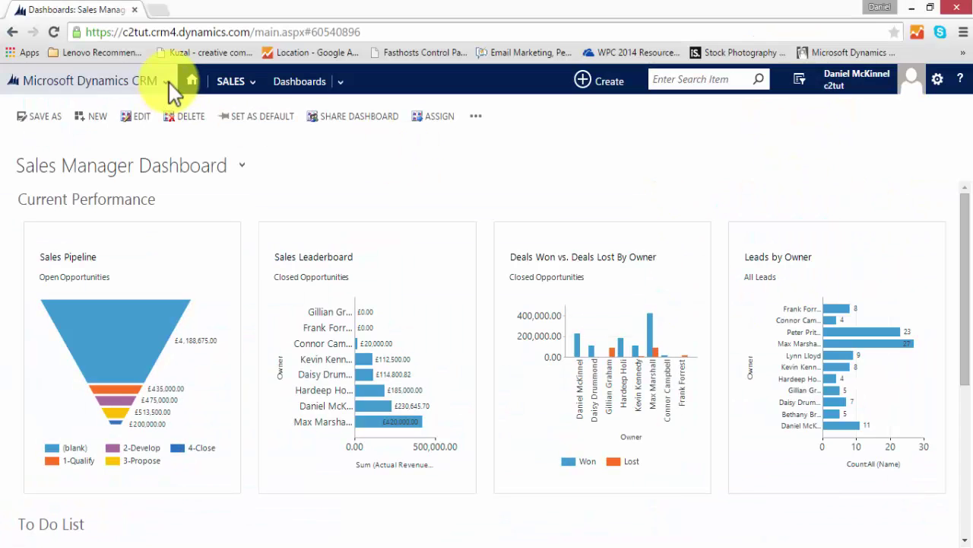
# - Open the Reports list in the Sales area
pyautogui.click(145, 81)
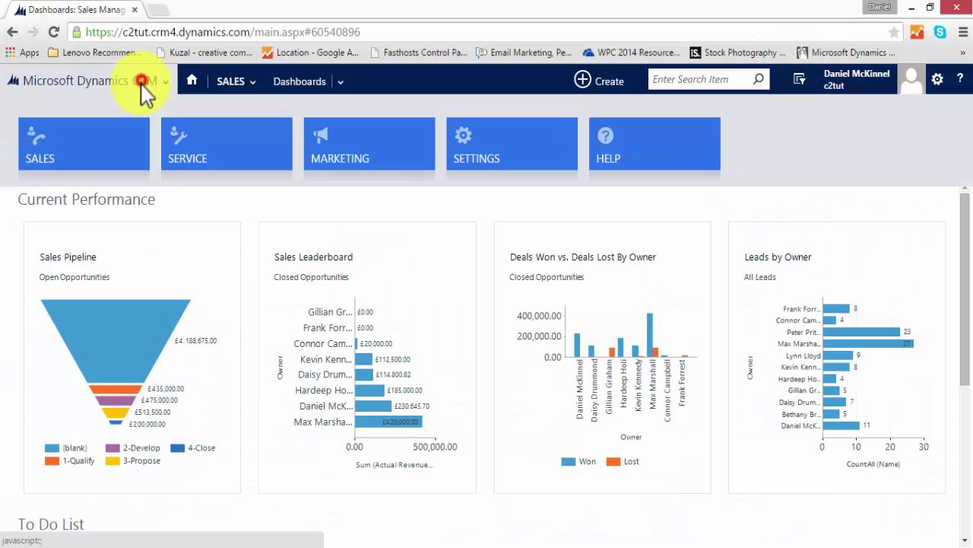
pyautogui.click(66, 144)
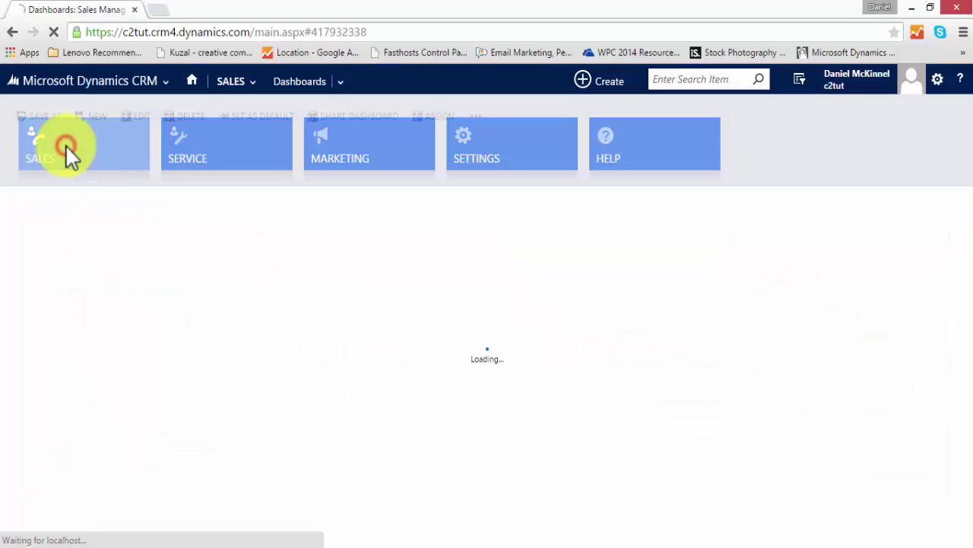
pyautogui.click(233, 84)
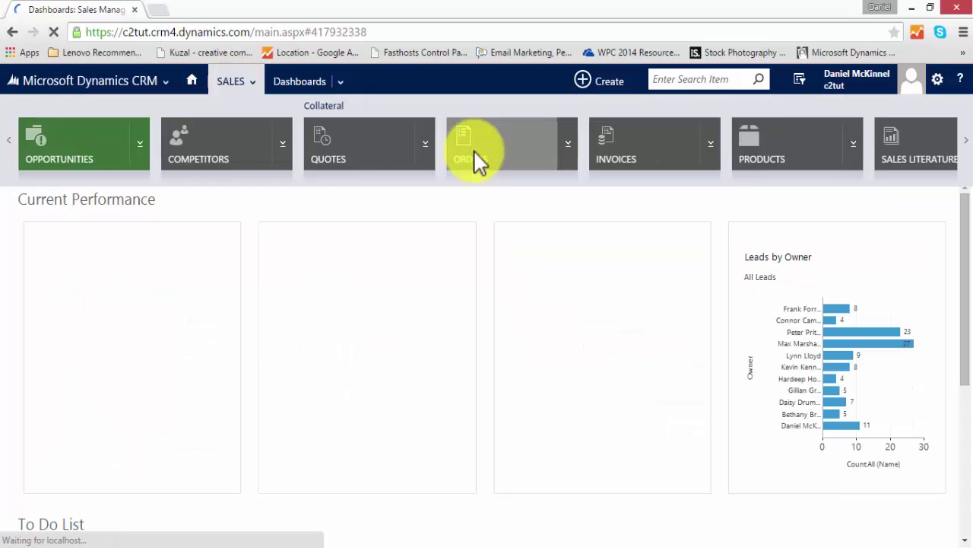
pyautogui.scroll(-6, 474, 152)
pyautogui.click(878, 148)
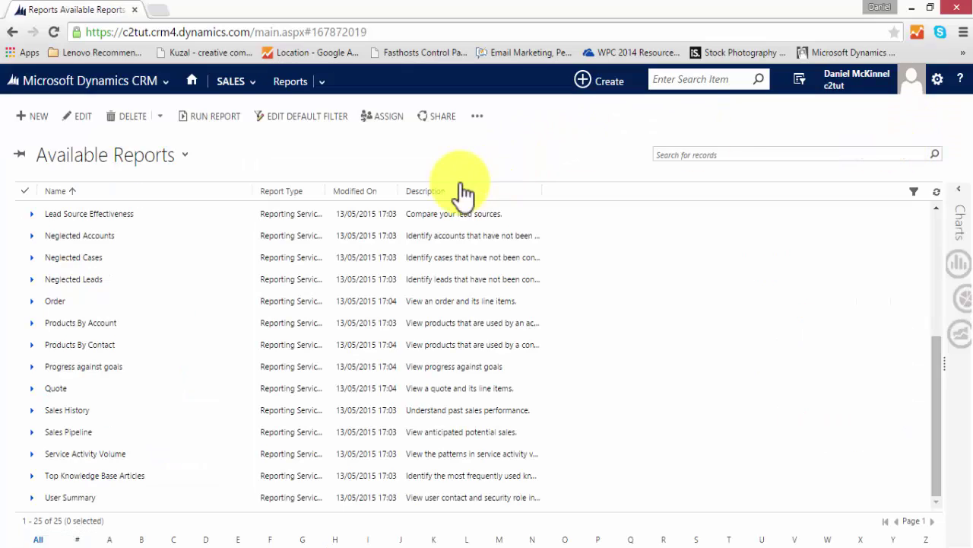
# - Show the Available Reports view and open the Sales History report
pyautogui.click(187, 155)
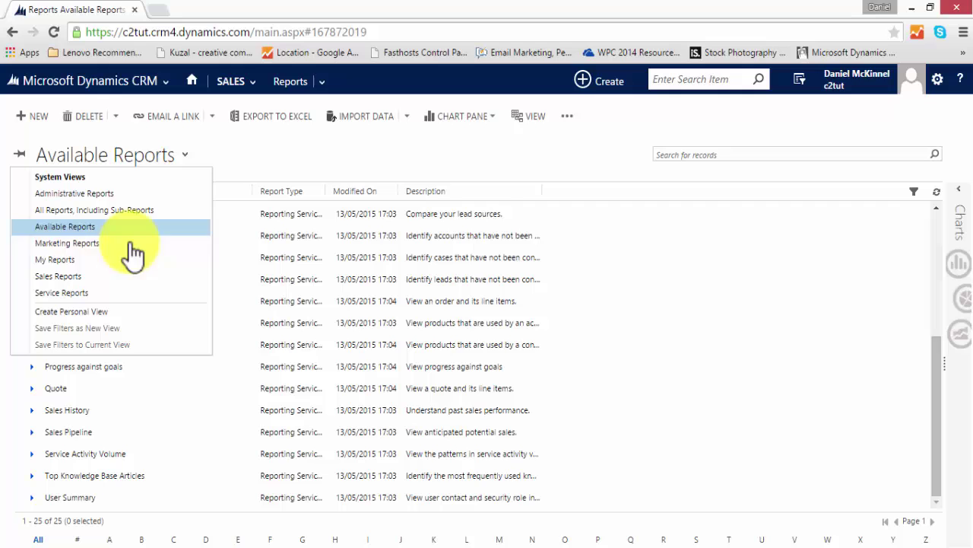
pyautogui.click(130, 227)
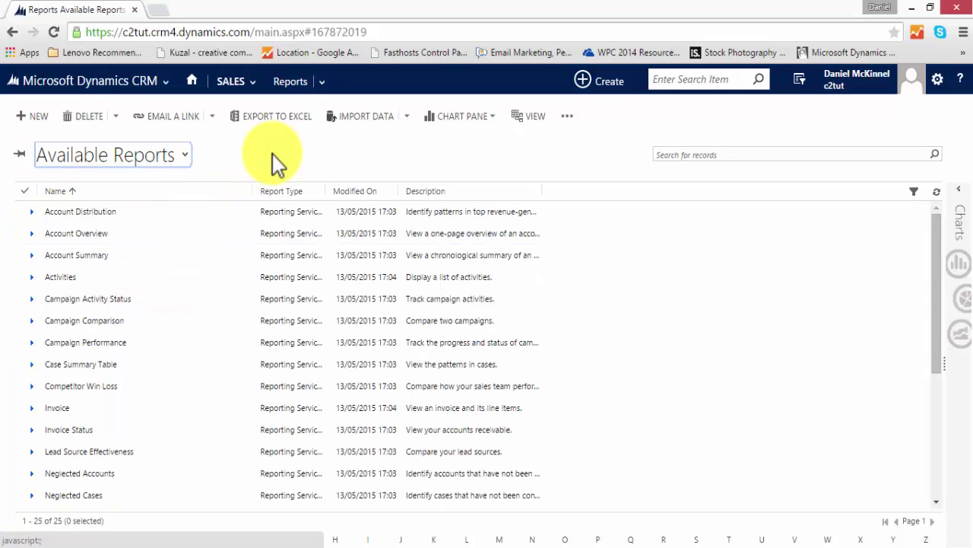
pyautogui.click(936, 236)
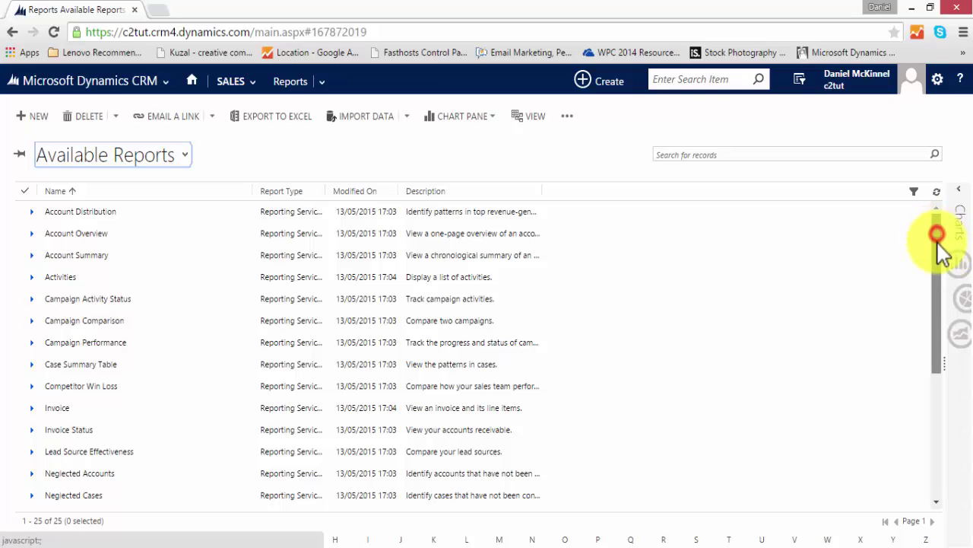
pyautogui.moveTo(938, 242); pyautogui.dragTo(933, 392)
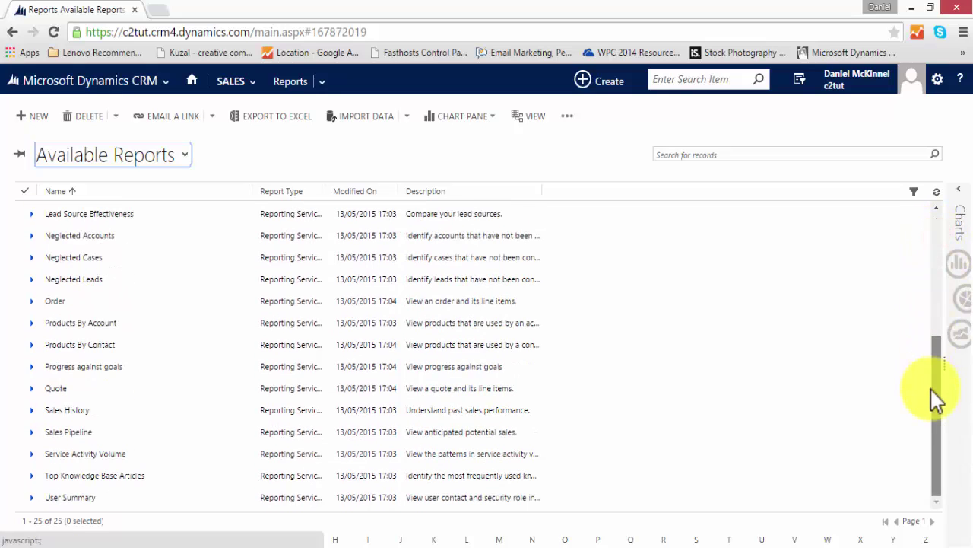
pyautogui.click(140, 414)
pyautogui.click(181, 415)
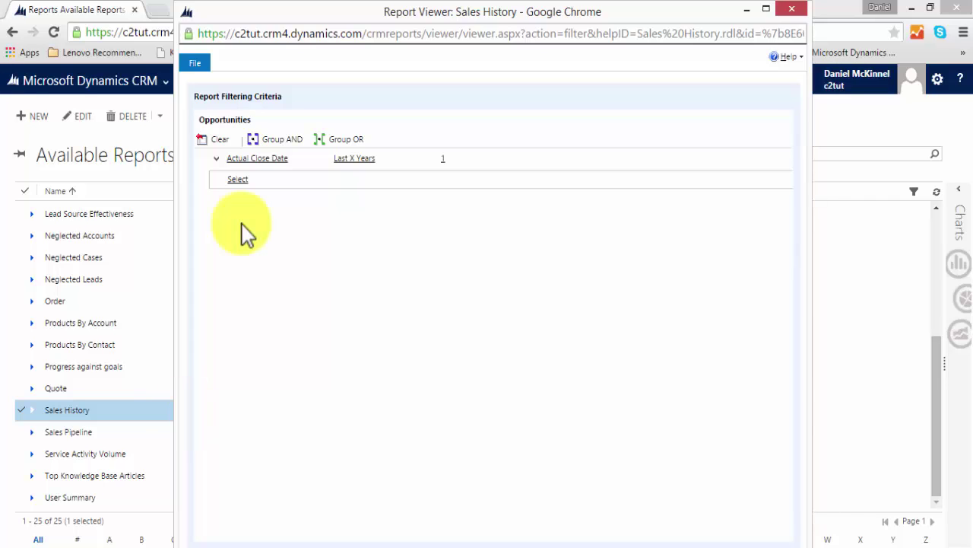
# - Set the report's Actual Close Date filter to Last X Months with a value of 6
pyautogui.click(242, 160)
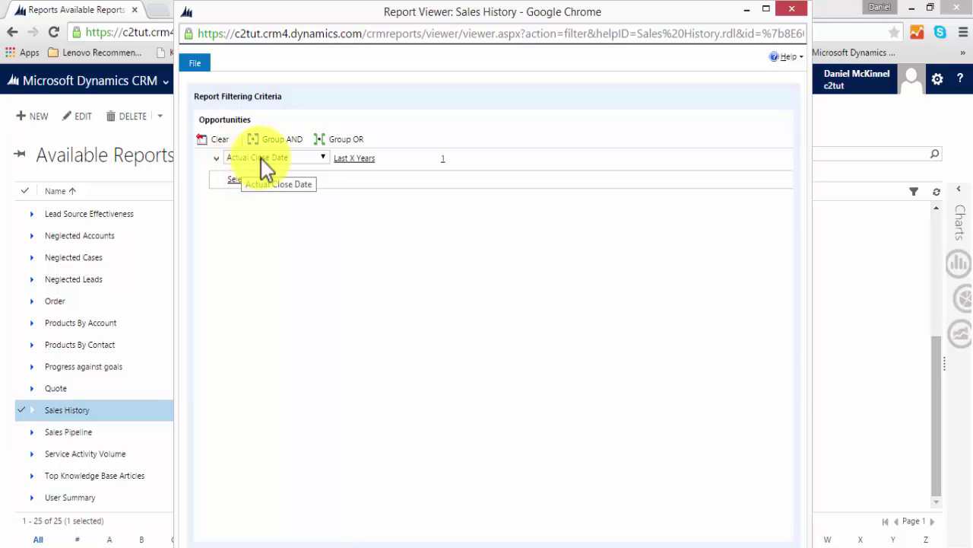
pyautogui.click(352, 161)
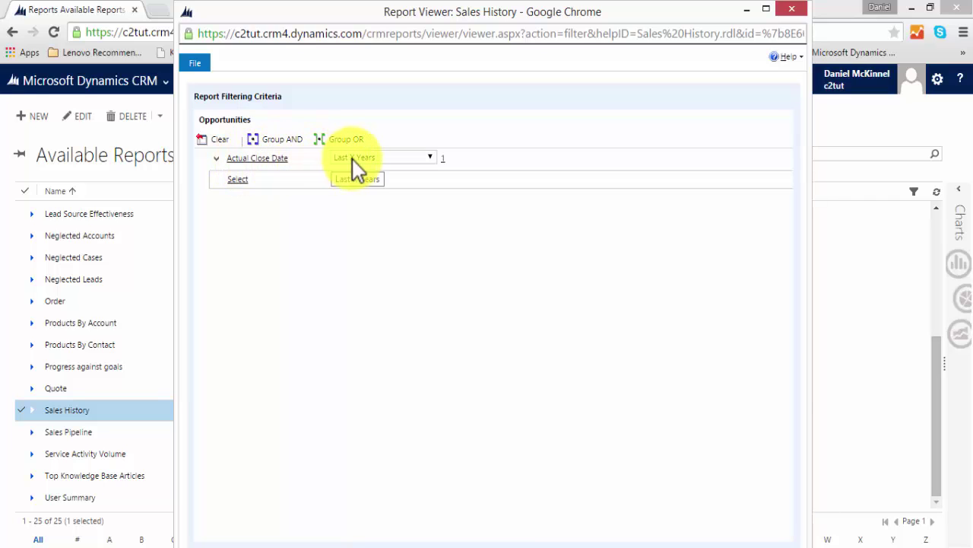
pyautogui.click(448, 157)
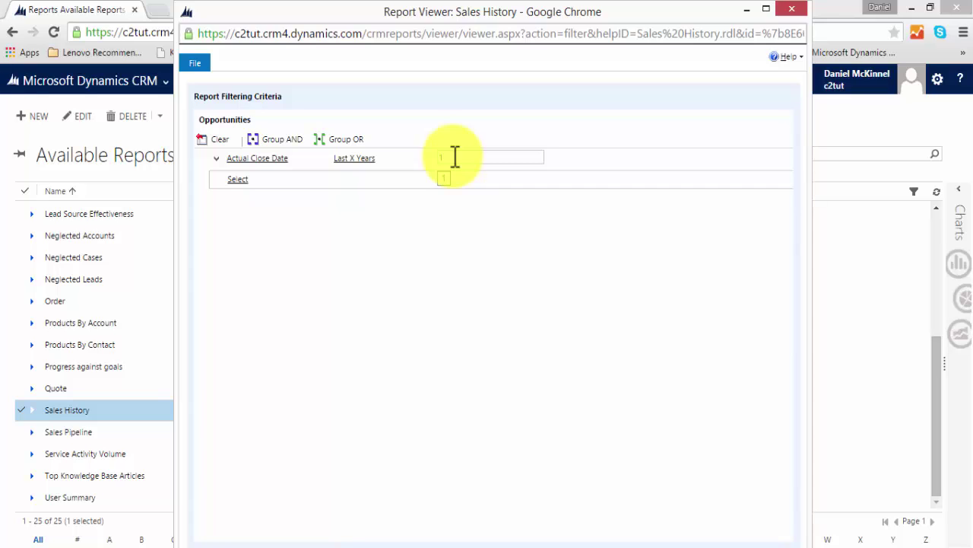
pyautogui.click(430, 163)
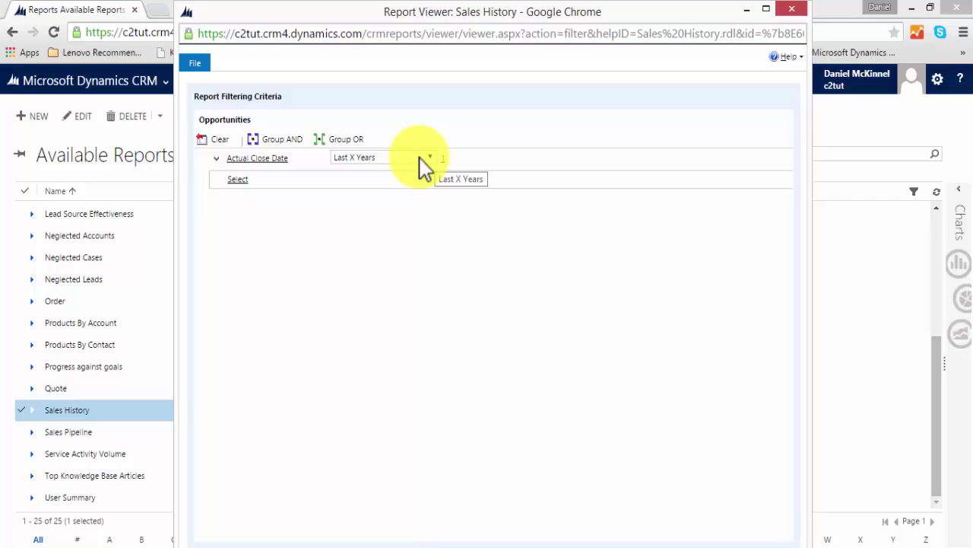
pyautogui.click(426, 159)
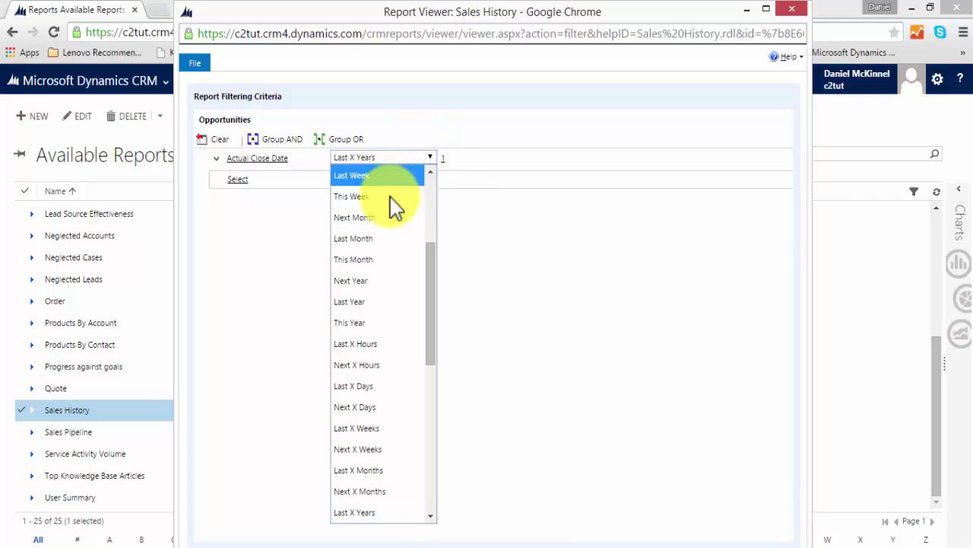
pyautogui.click(374, 472)
pyautogui.click(456, 157)
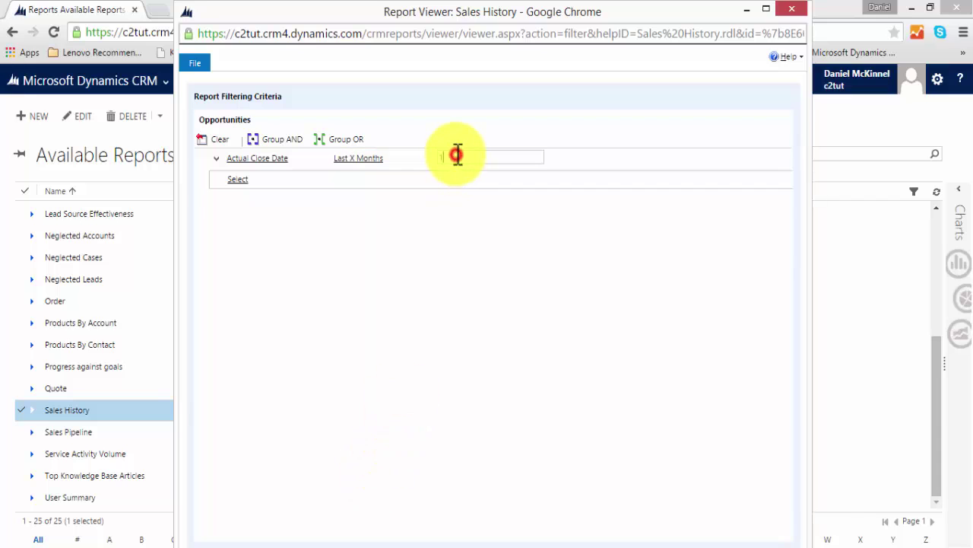
pyautogui.write('6')
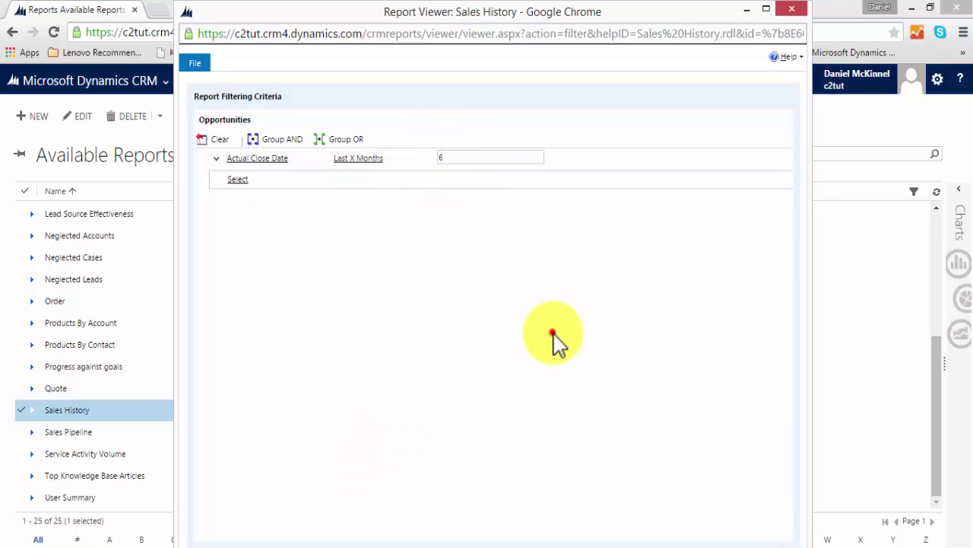
# - Maximise the report viewer, run the Sales History report, and try drilling into the first owner's earned-revenue bar
pyautogui.click(766, 9)
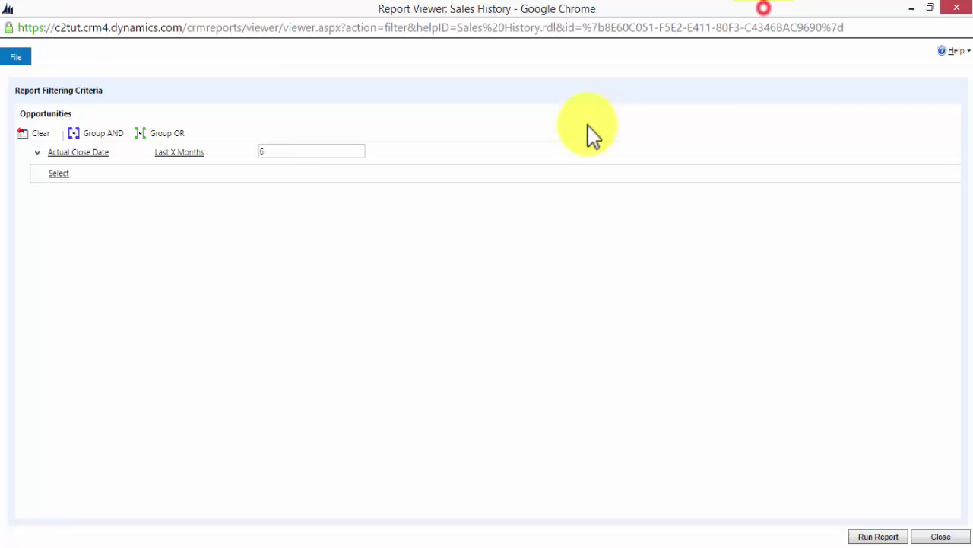
pyautogui.click(867, 537)
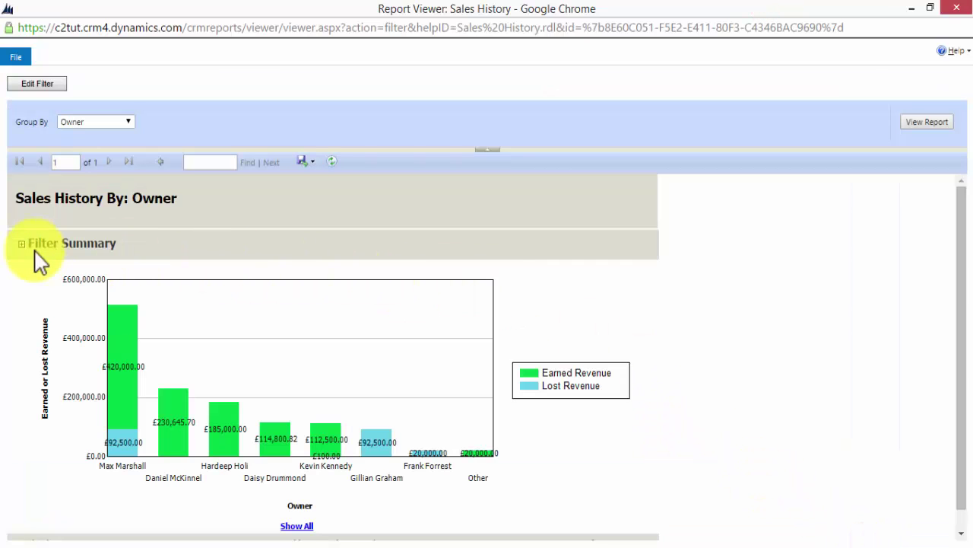
pyautogui.click(126, 351)
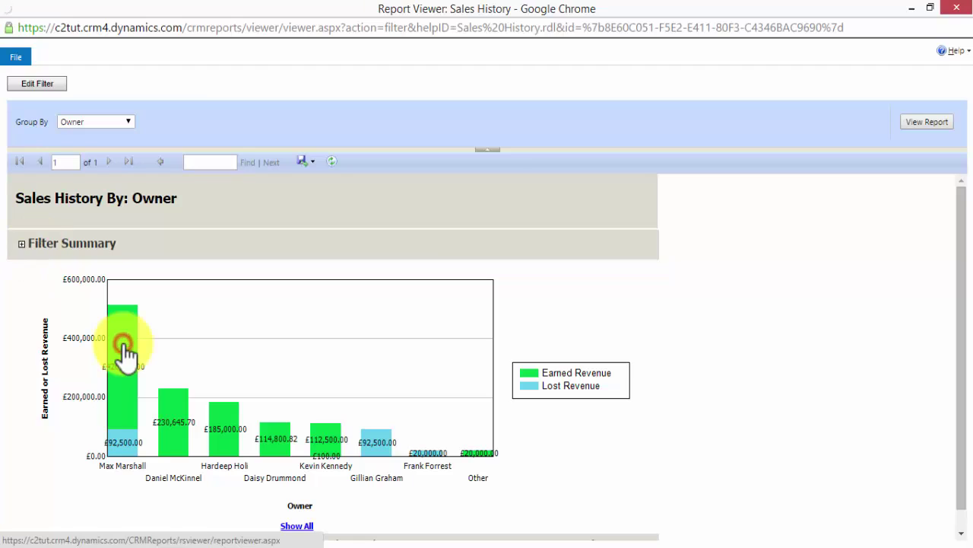
pyautogui.click(124, 352)
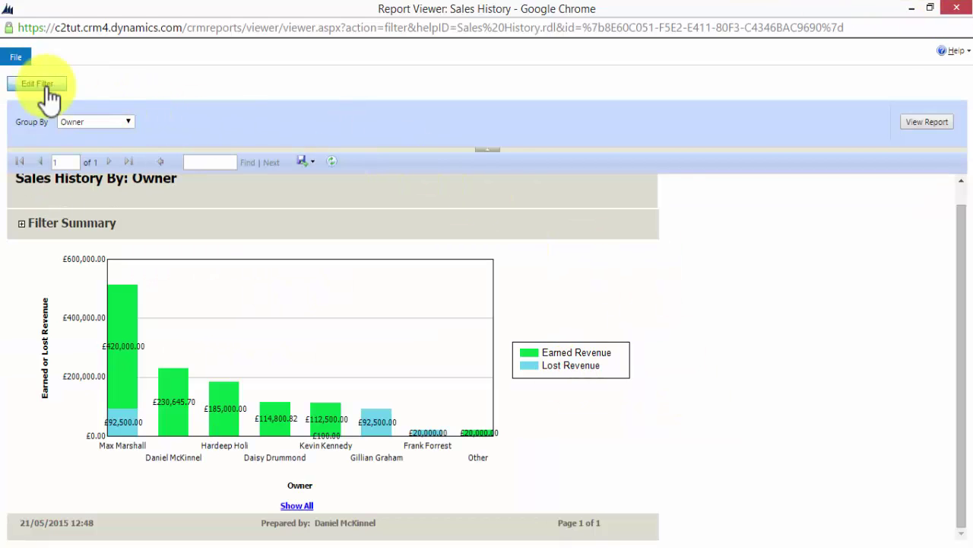
# - Group the Sales History report by Month and regenerate it
pyautogui.click(127, 122)
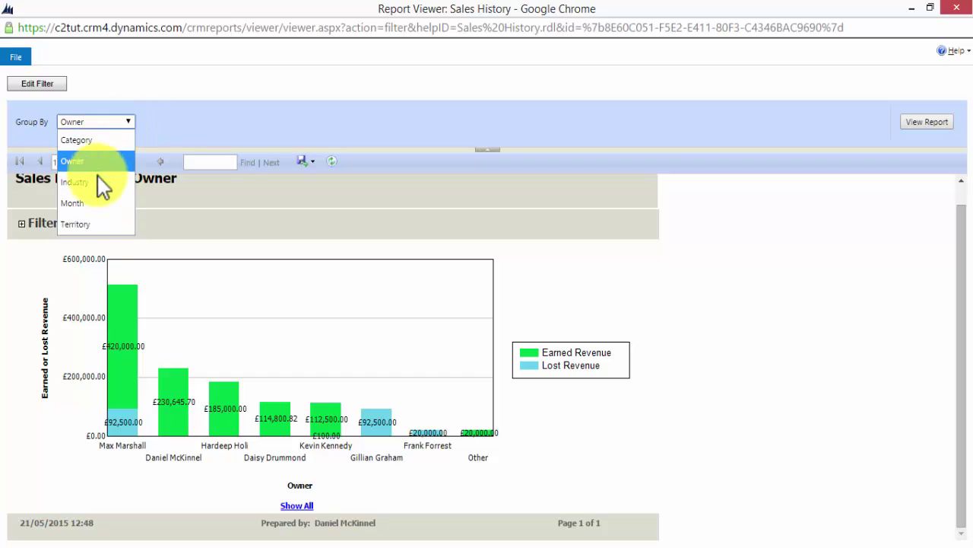
pyautogui.click(97, 203)
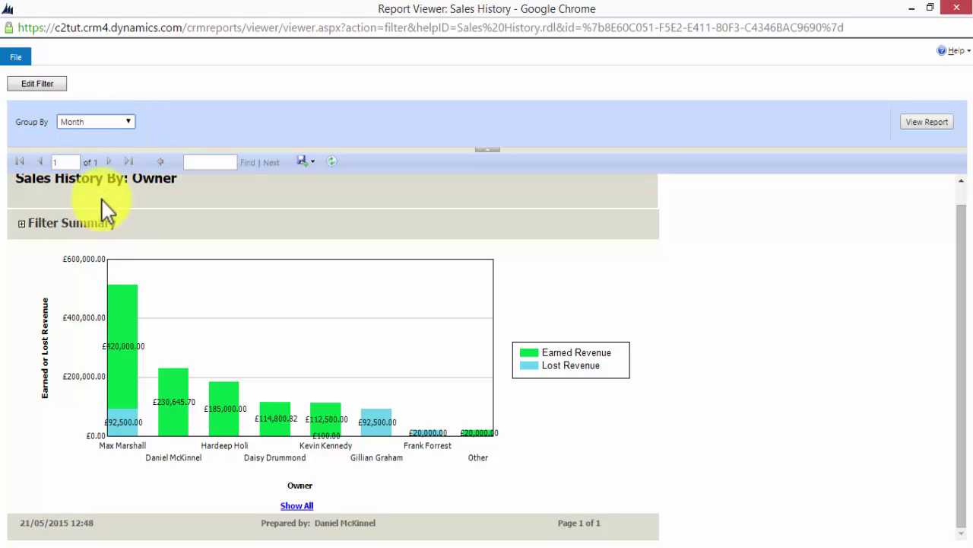
pyautogui.click(916, 122)
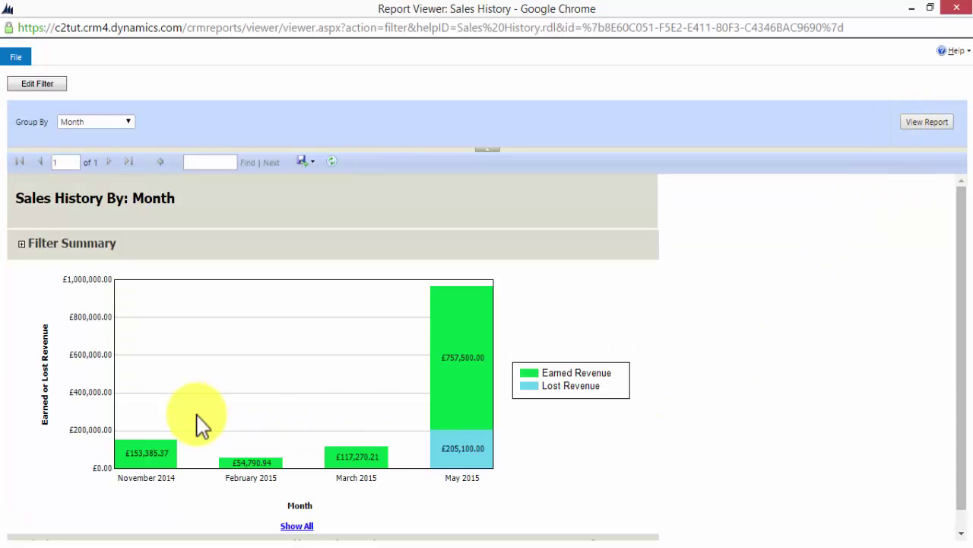
# - Edit the report filter and add an Owner condition with the Equals operator
pyautogui.click(35, 85)
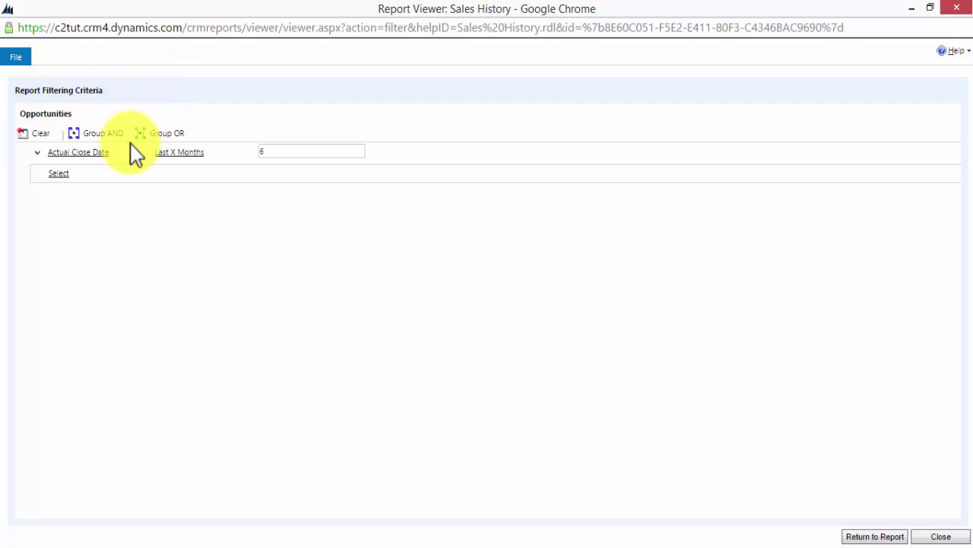
pyautogui.click(88, 151)
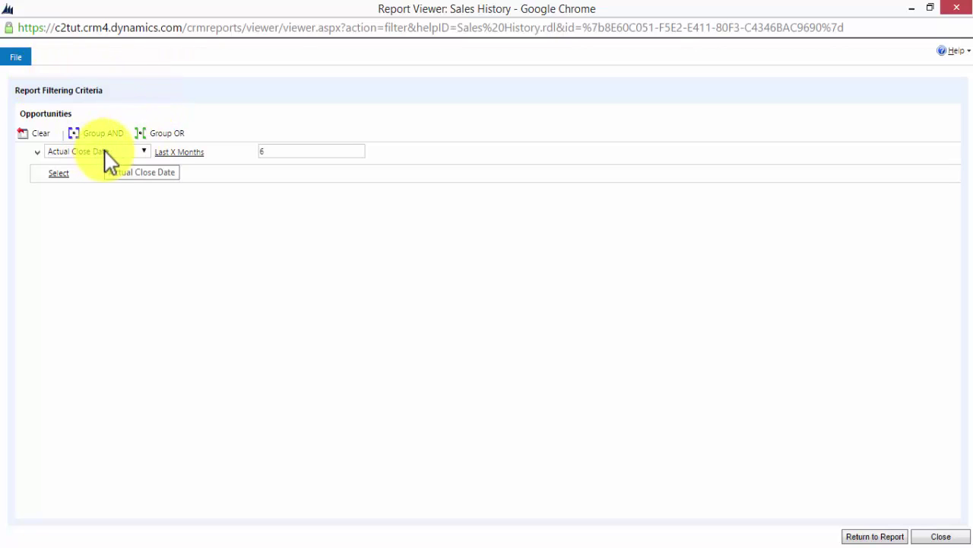
pyautogui.click(91, 175)
pyautogui.scroll(-10, 129, 246)
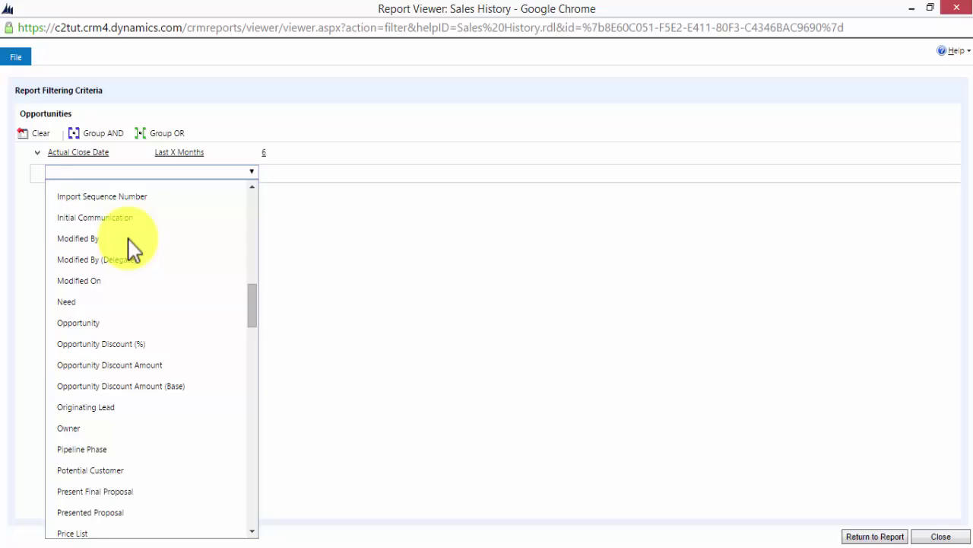
pyautogui.scroll(-3, 129, 248)
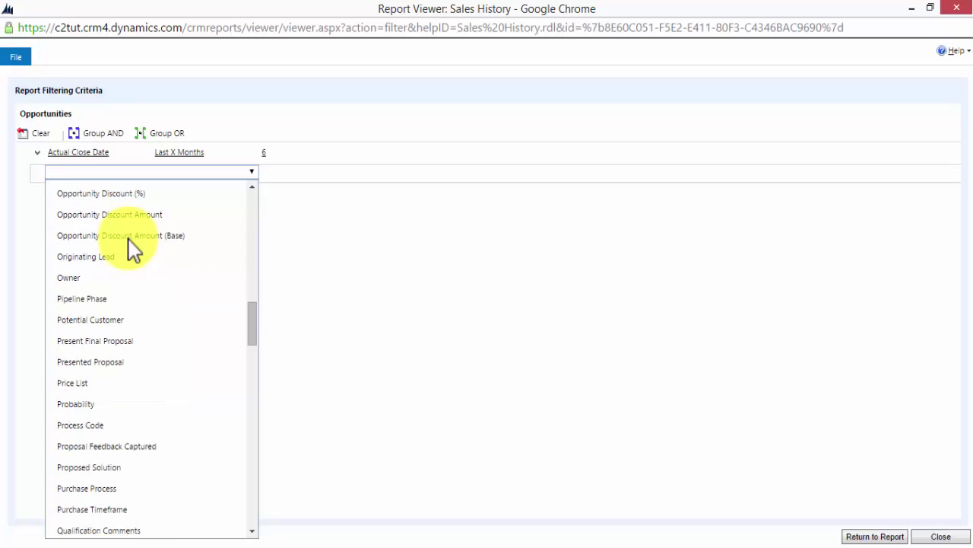
pyautogui.click(118, 280)
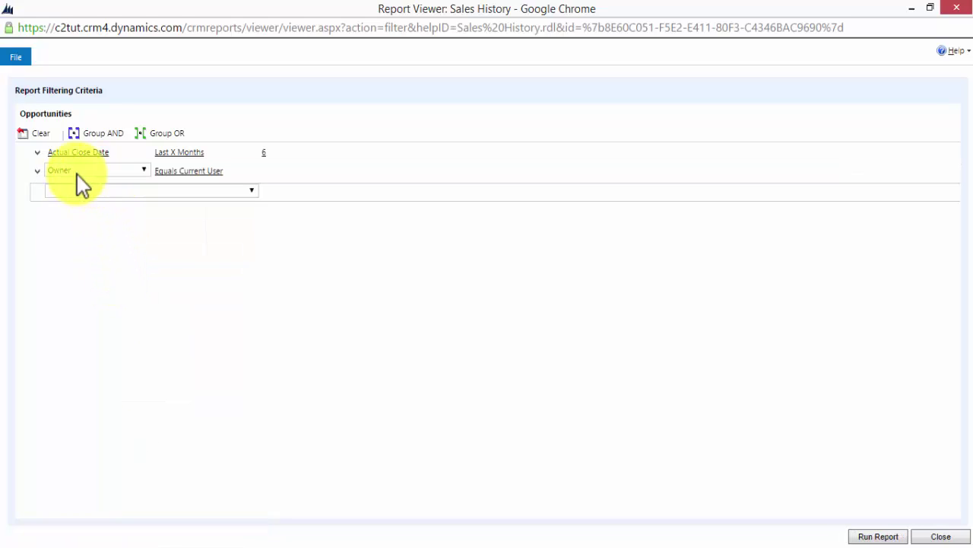
pyautogui.click(180, 172)
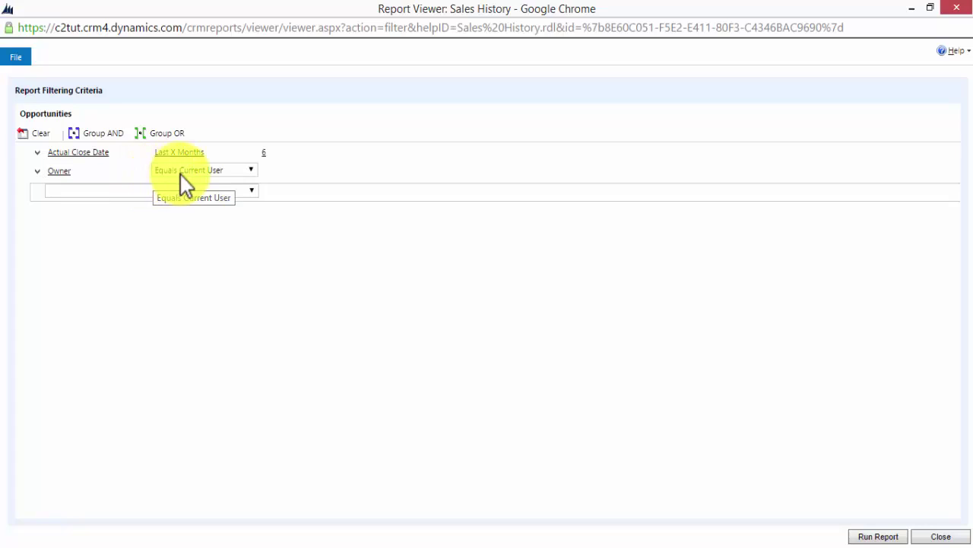
pyautogui.click(180, 175)
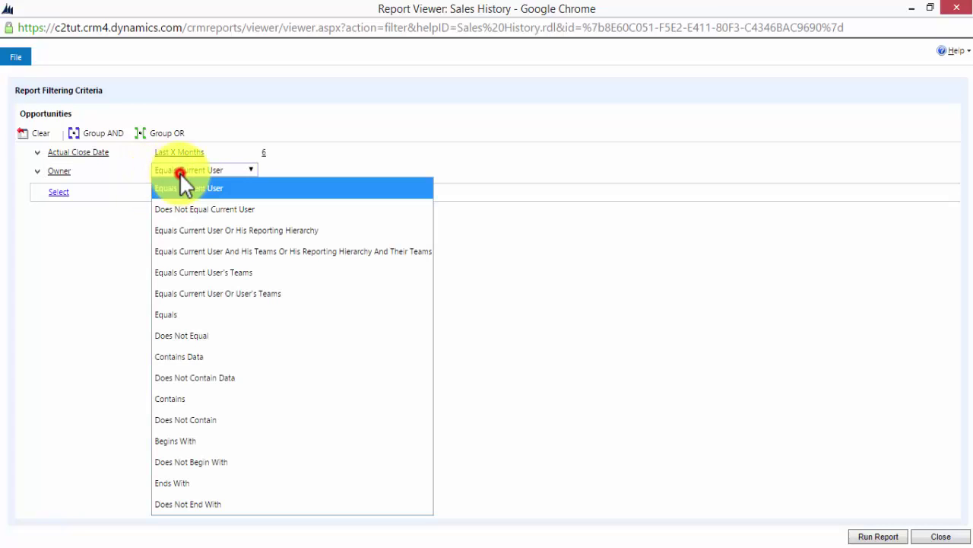
pyautogui.click(189, 313)
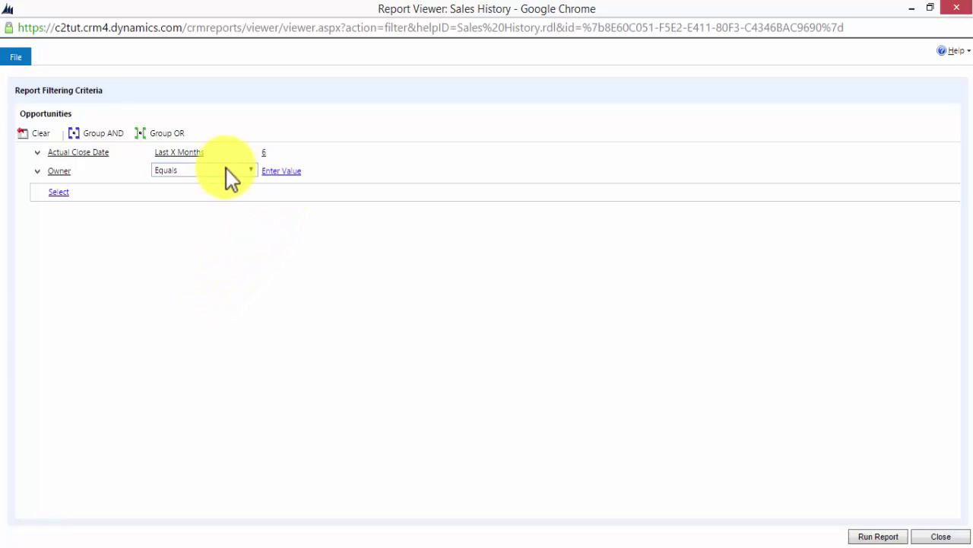
# - Look up five users in the user list and add them as the values of the Owner filter condition
pyautogui.click(296, 168)
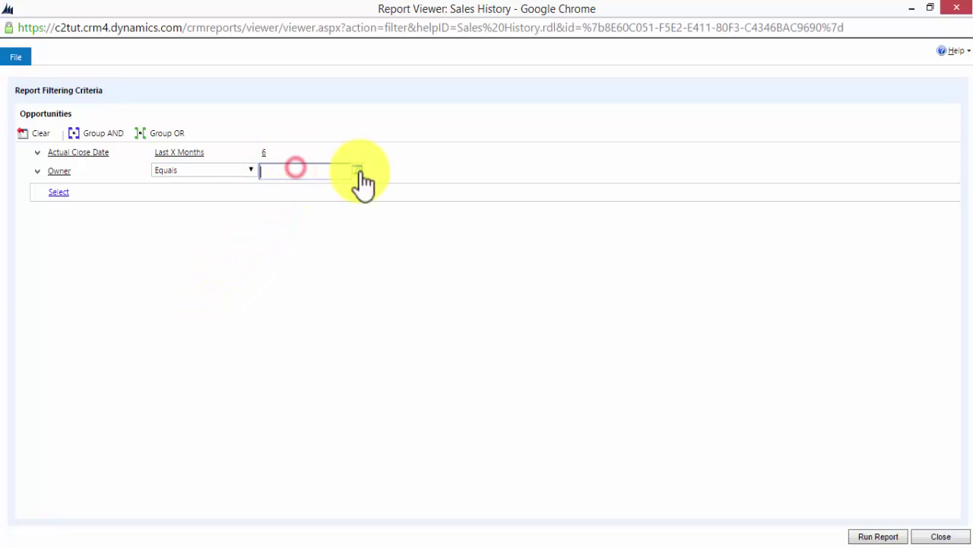
pyautogui.click(357, 171)
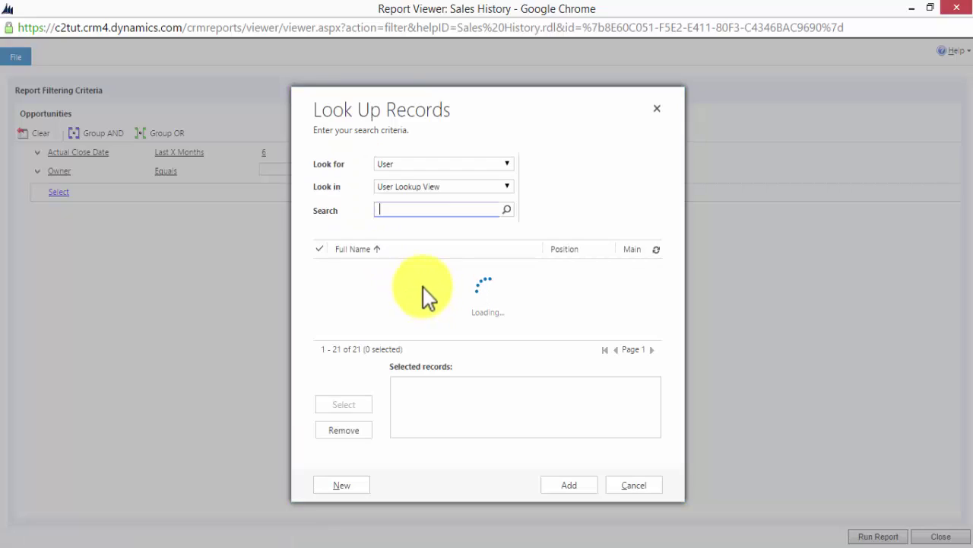
pyautogui.scroll(-3, 332, 296)
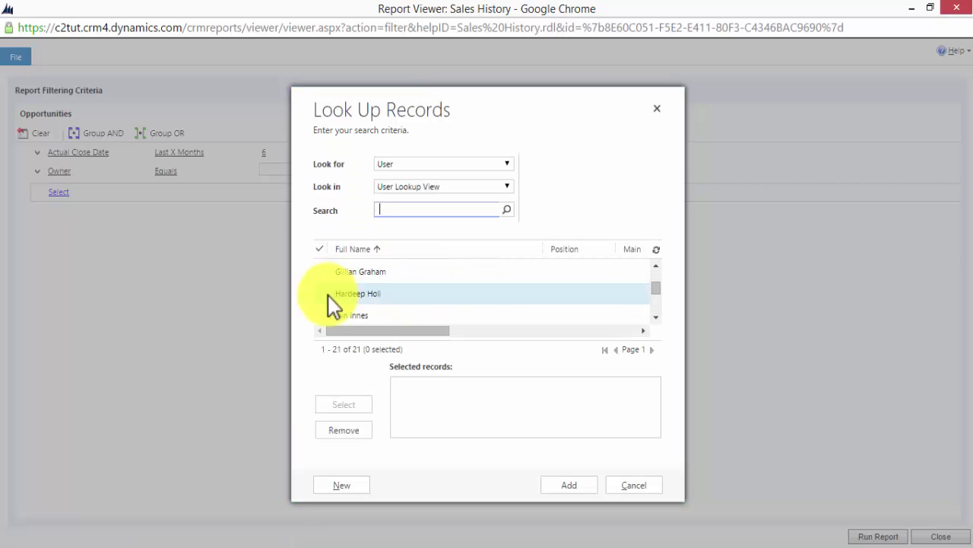
pyautogui.click(321, 296)
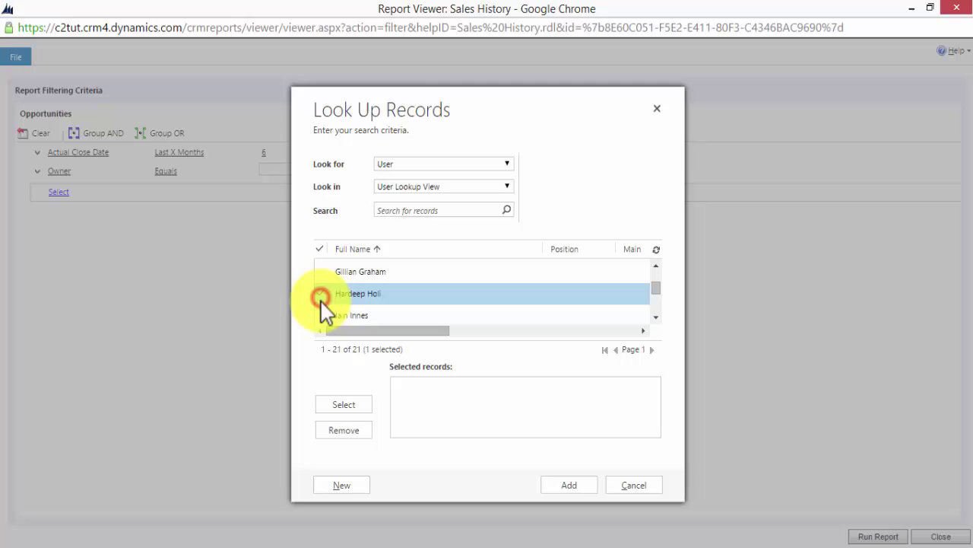
pyautogui.click(326, 319)
pyautogui.scroll(-2, 326, 319)
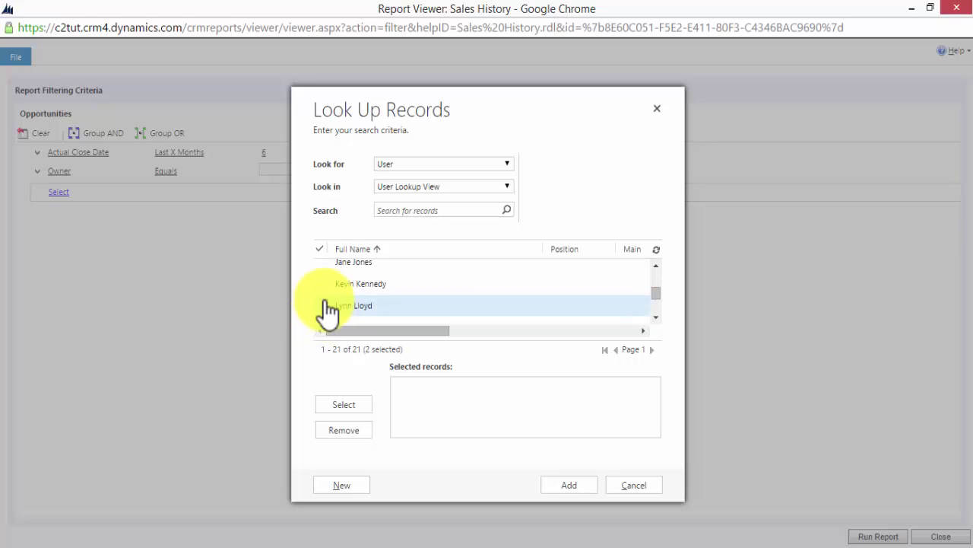
pyautogui.click(323, 288)
pyautogui.click(657, 317)
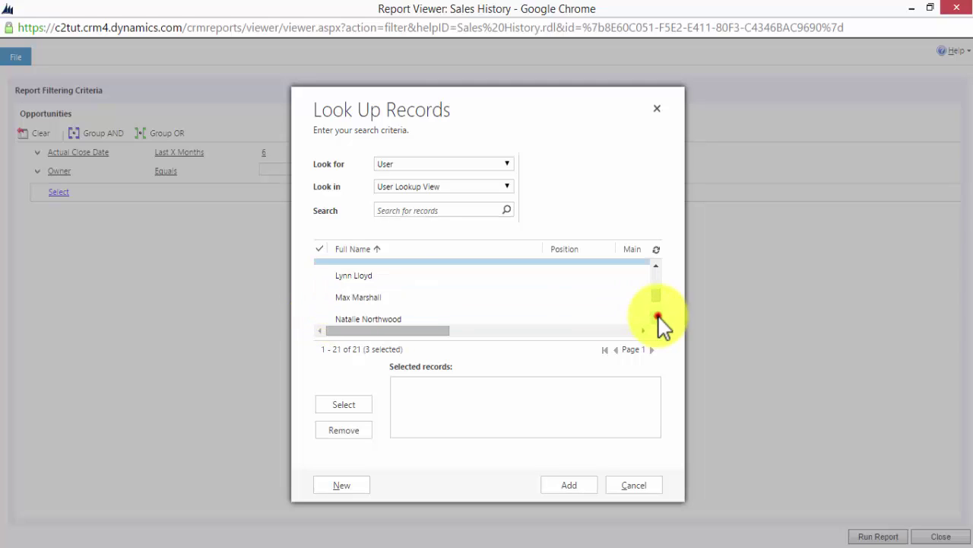
pyautogui.click(322, 297)
pyautogui.scroll(-3, 334, 304)
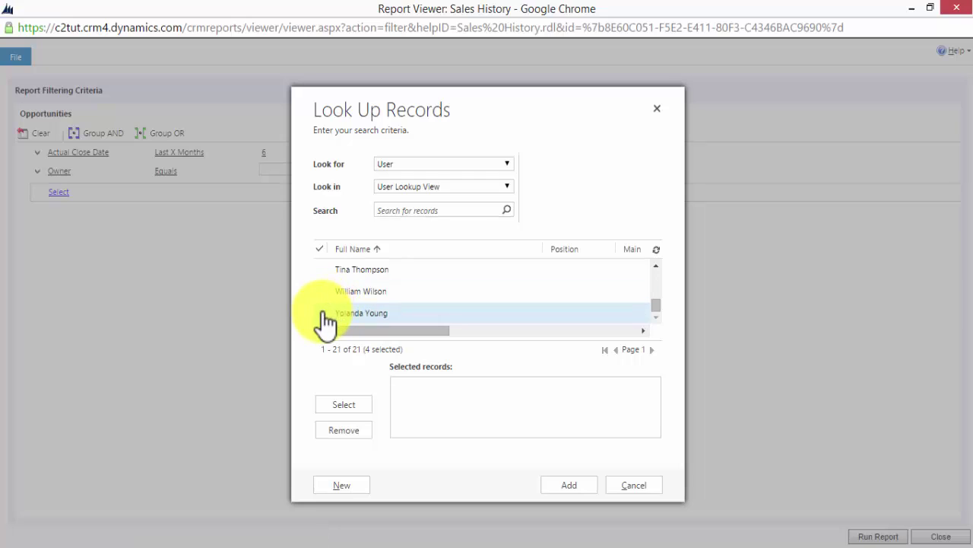
pyautogui.click(325, 295)
pyautogui.click(343, 404)
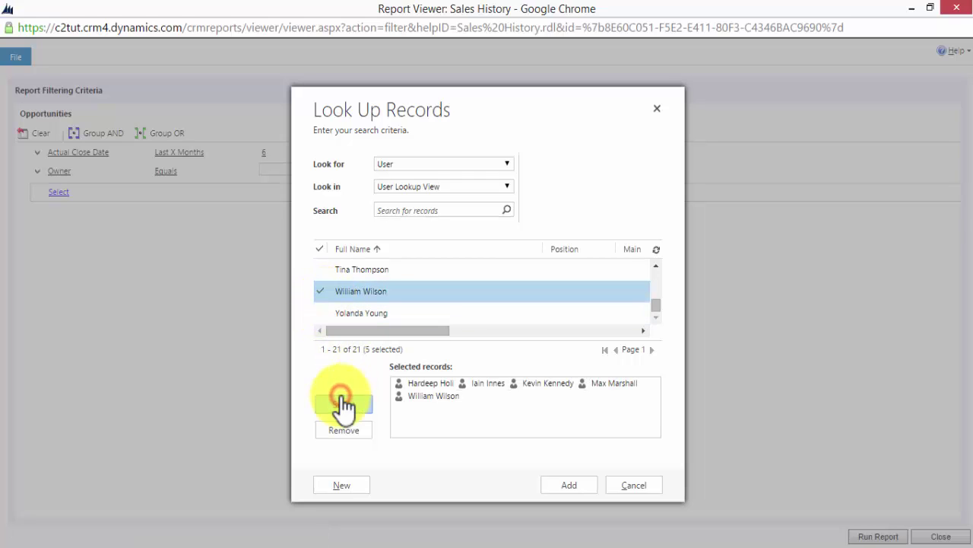
pyautogui.click(582, 489)
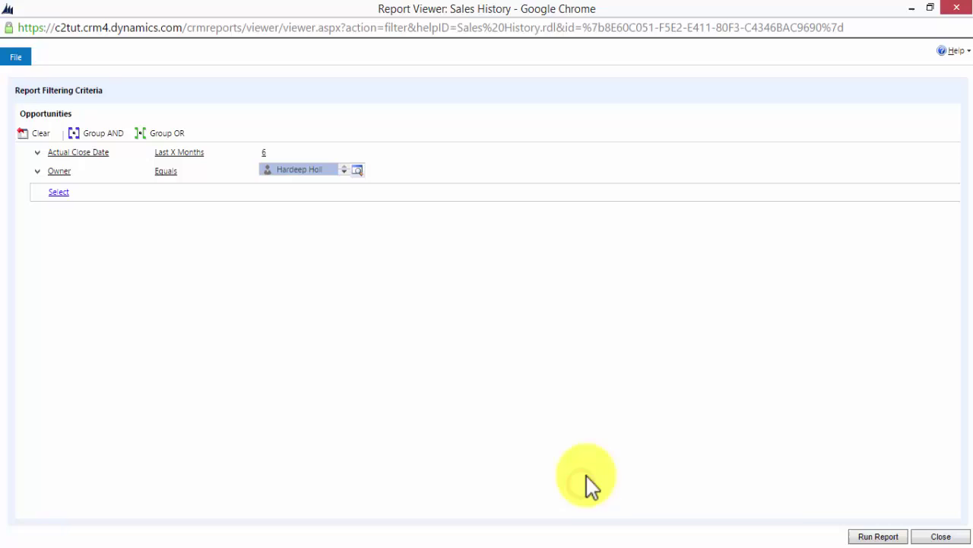
# - Run the Sales History report with the owner filter and expand its Filter Summary
pyautogui.click(864, 536)
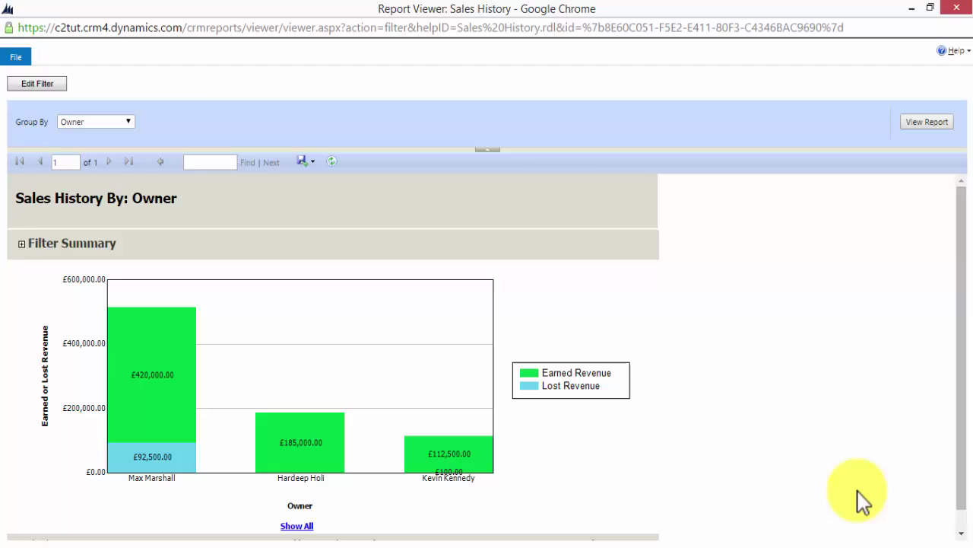
pyautogui.click(21, 243)
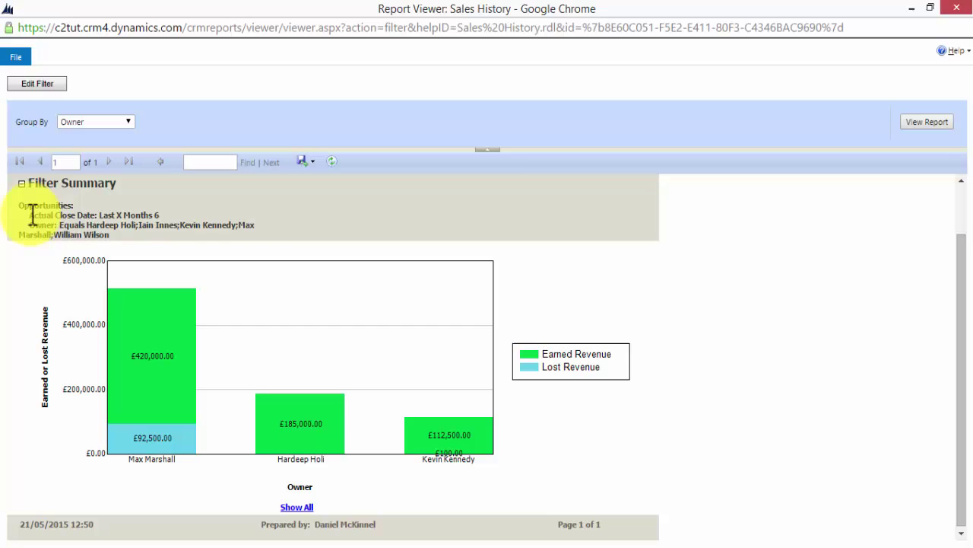
# - Export the Sales History report in CSV (comma delimited) format and open the downloaded file, finishing by closing the report viewer
pyautogui.click(315, 162)
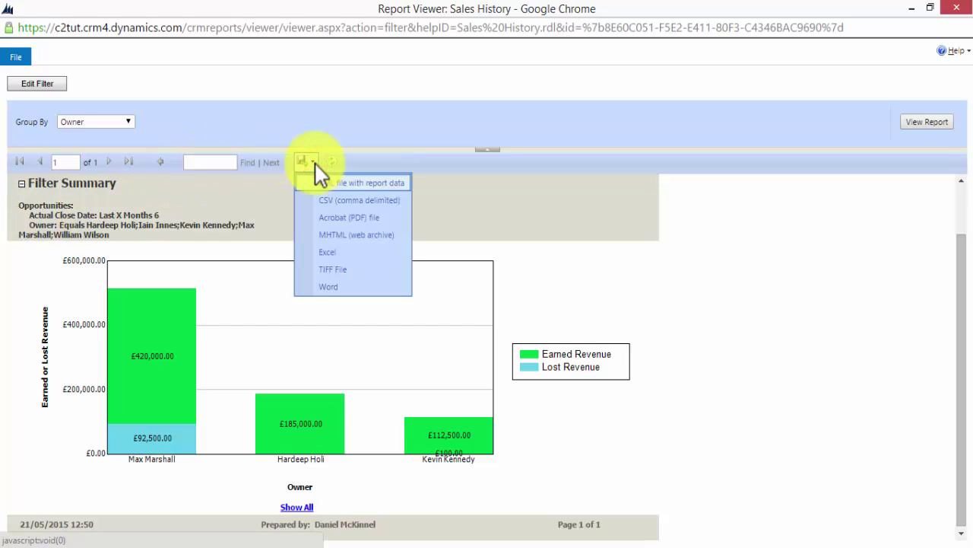
pyautogui.click(366, 200)
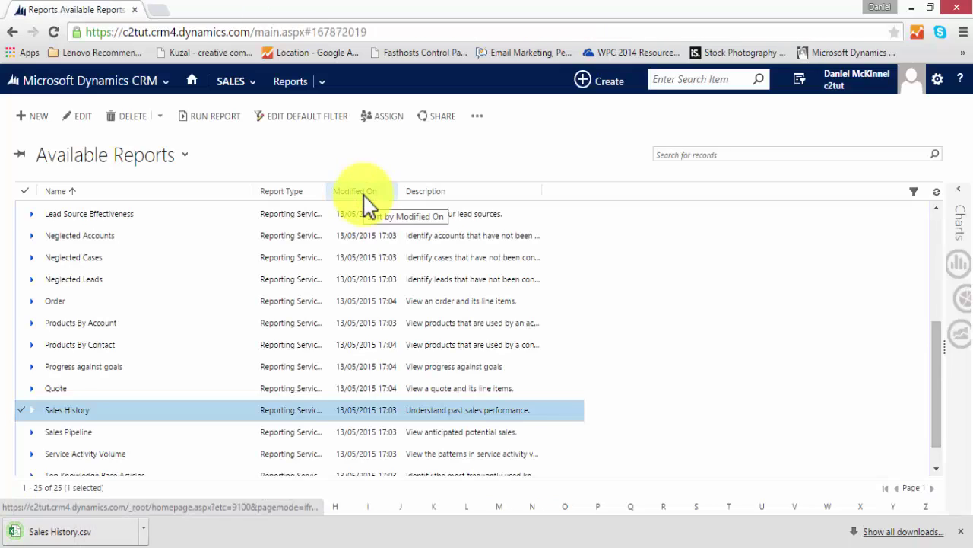
pyautogui.click(126, 538)
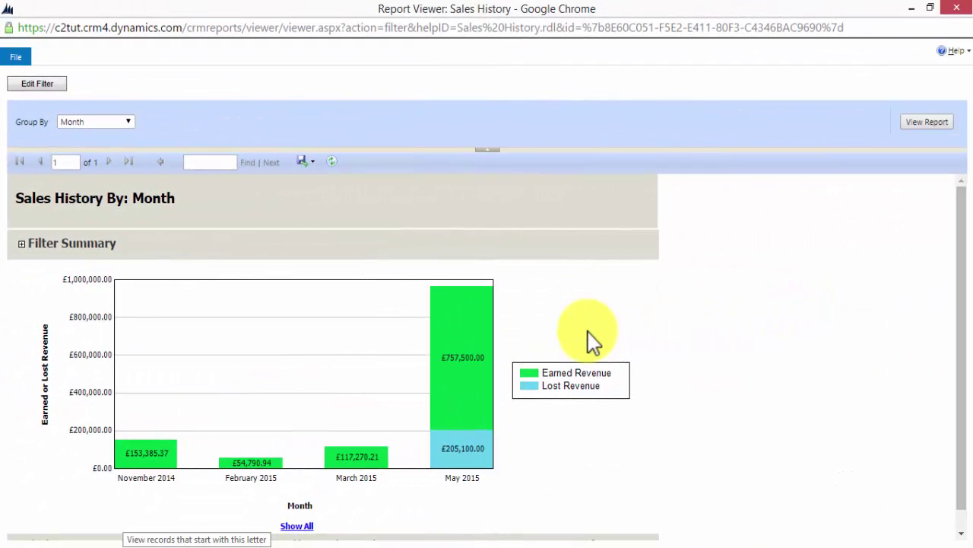
pyautogui.click(952, 7)
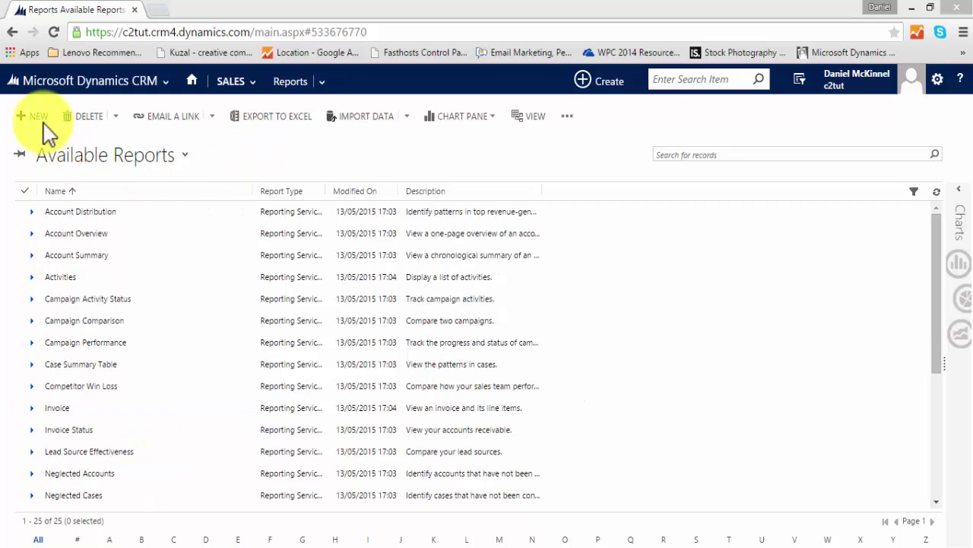
# - Create a new report from scratch with the Report Wizard and name it "Performance by salesperson"
pyautogui.click(36, 120)
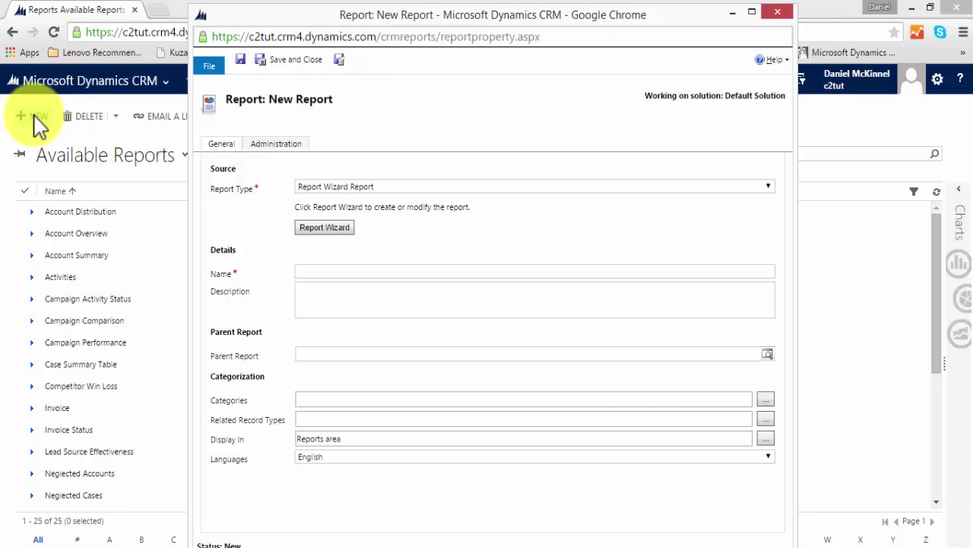
pyautogui.click(337, 229)
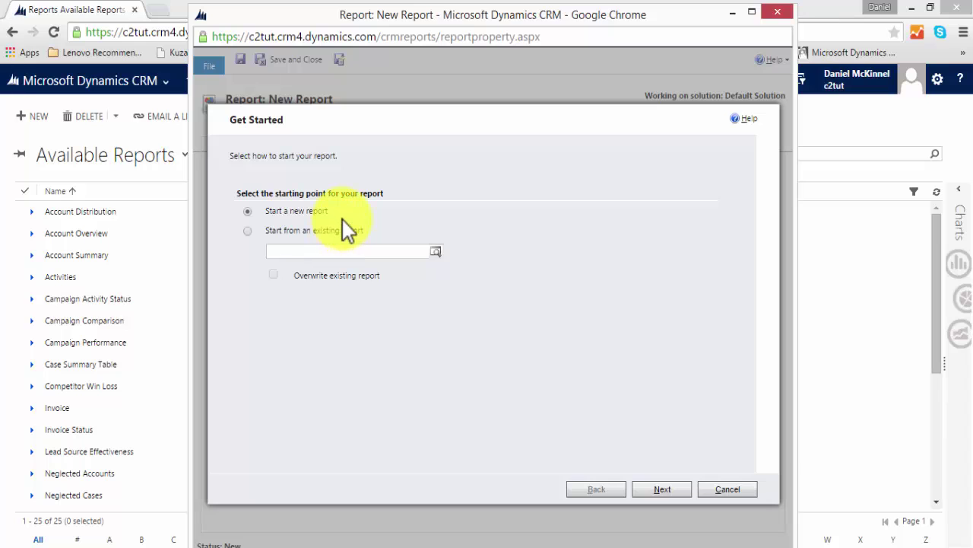
pyautogui.click(679, 493)
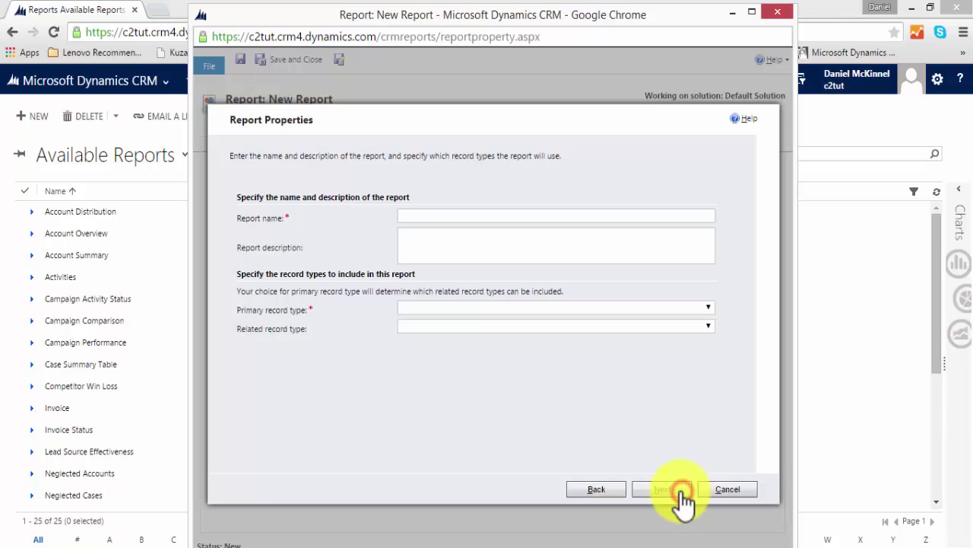
pyautogui.click(415, 216)
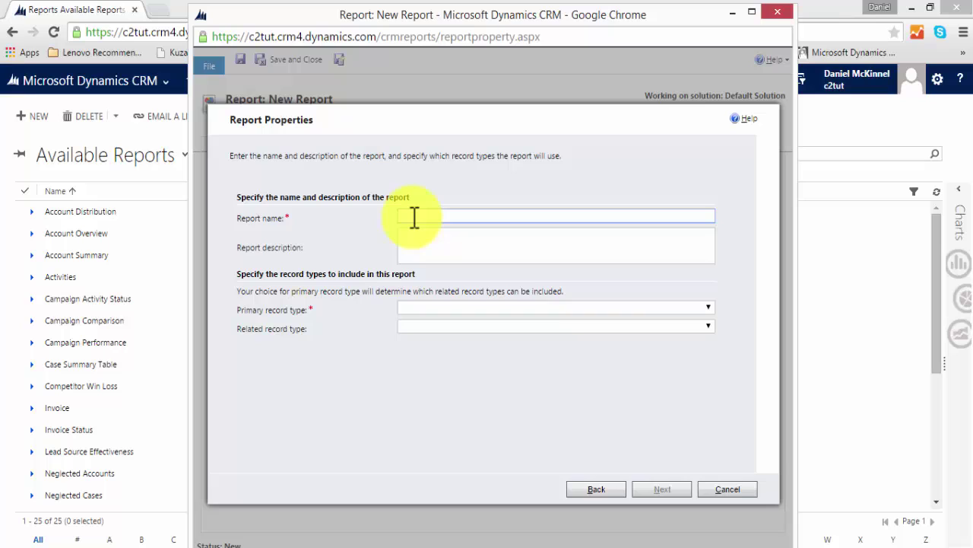
pyautogui.write('Performance by salesperson')
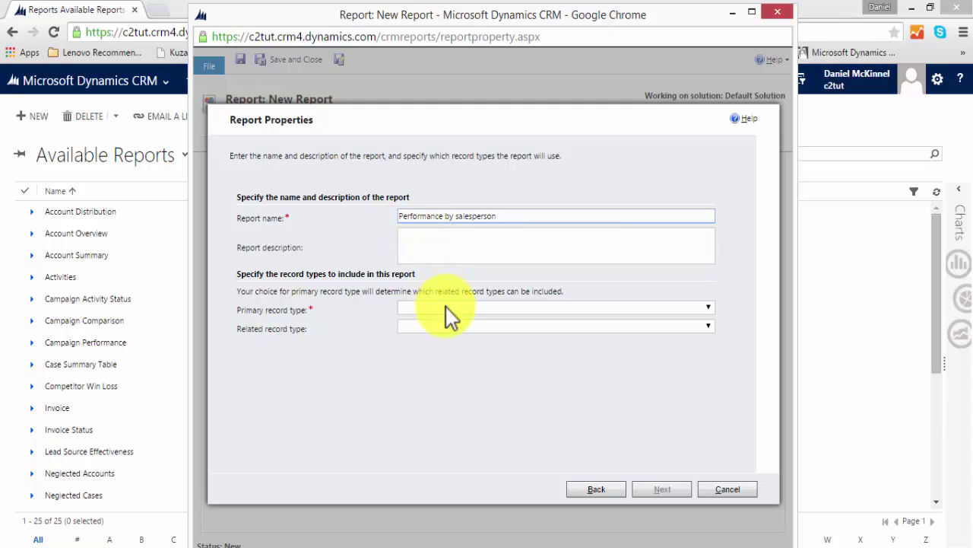
# - Set the report's primary record type to Users and related record type to Opportunities (Owning User), and continue to the record filters
pyautogui.click(445, 307)
pyautogui.scroll(-20, 494, 210)
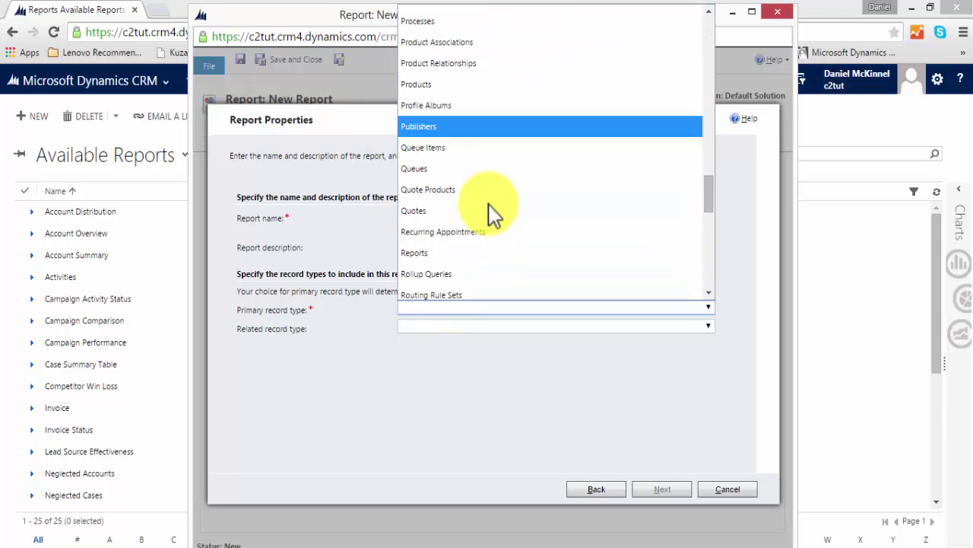
pyautogui.scroll(-10, 494, 210)
pyautogui.click(468, 242)
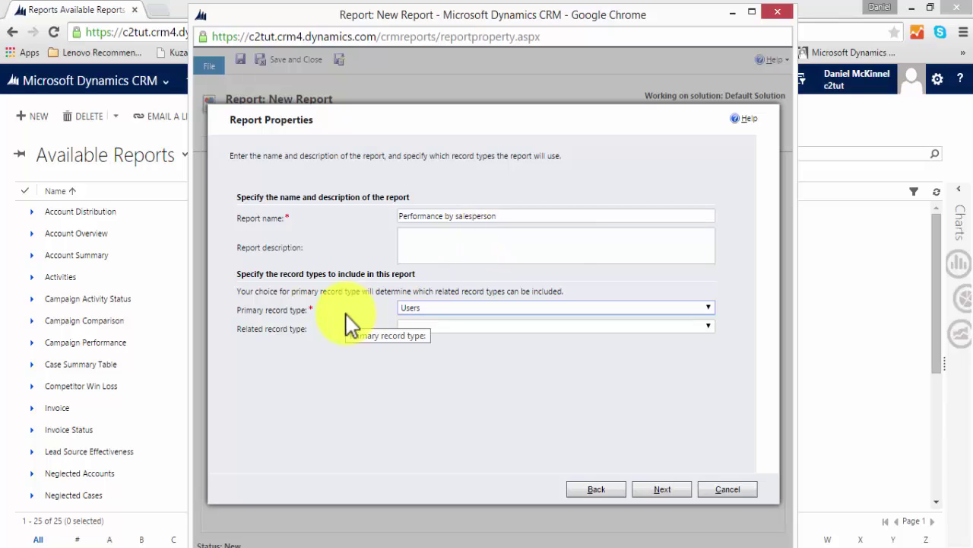
pyautogui.click(514, 325)
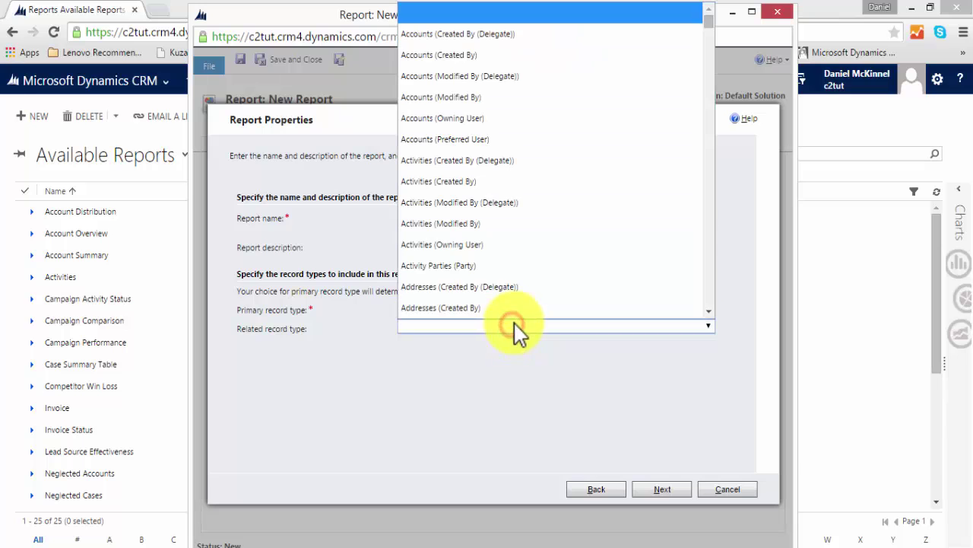
pyautogui.scroll(-10, 526, 270)
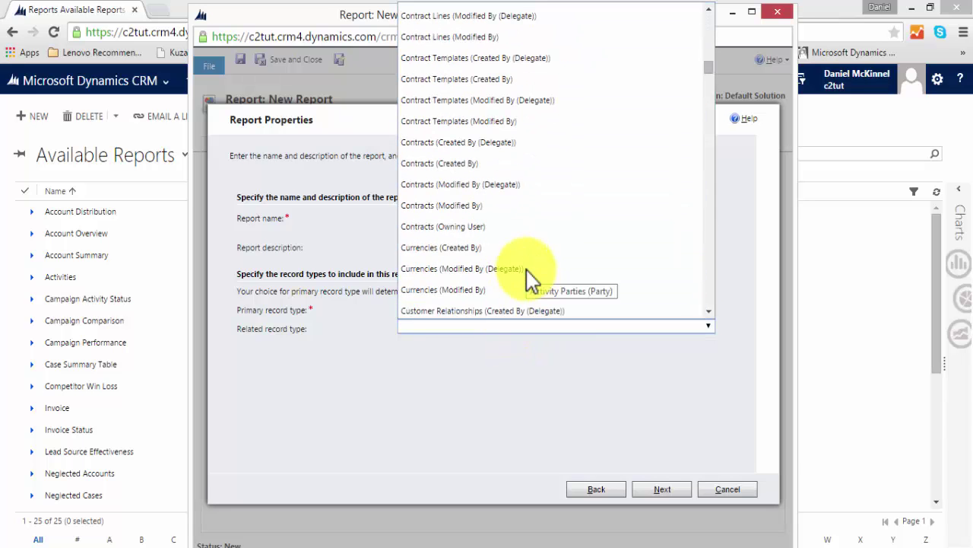
pyautogui.scroll(-15, 529, 274)
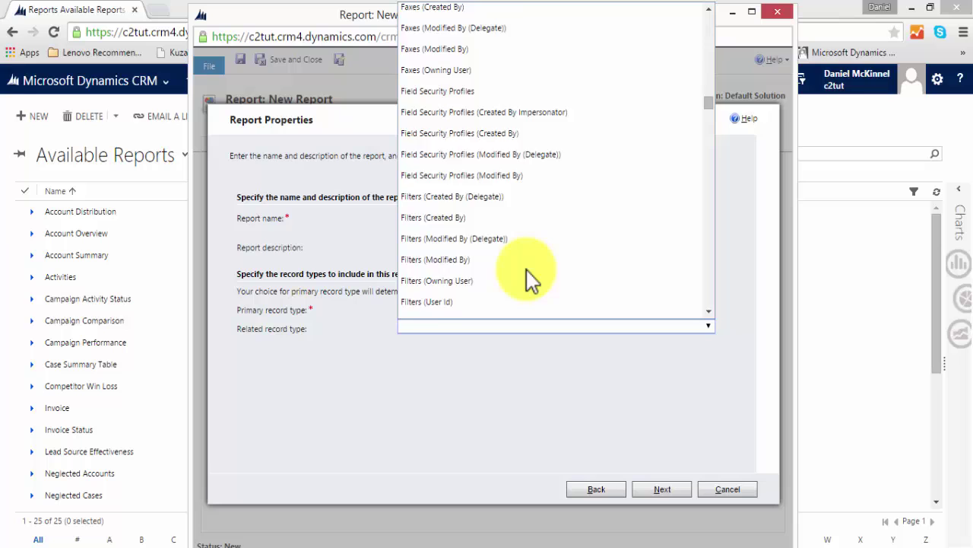
pyautogui.scroll(-20, 531, 278)
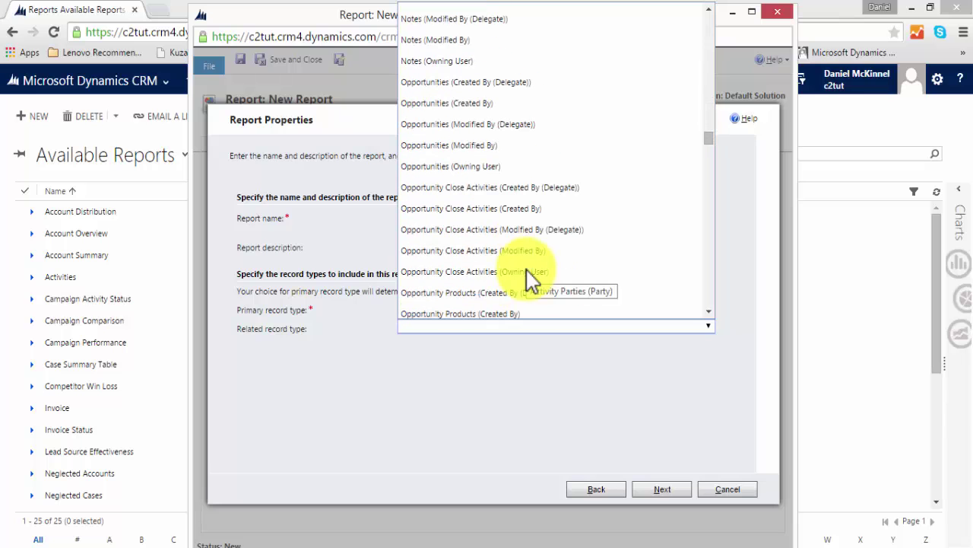
pyautogui.click(510, 168)
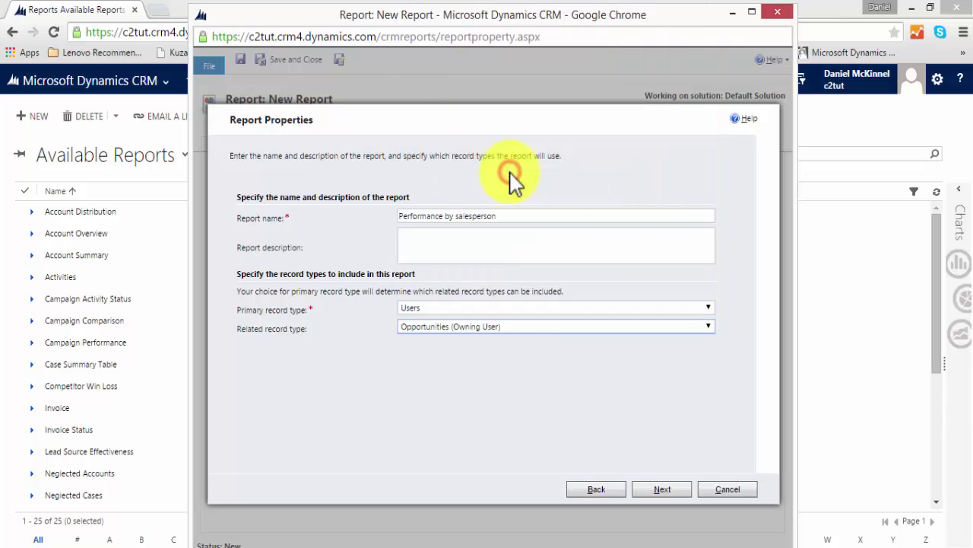
pyautogui.click(662, 490)
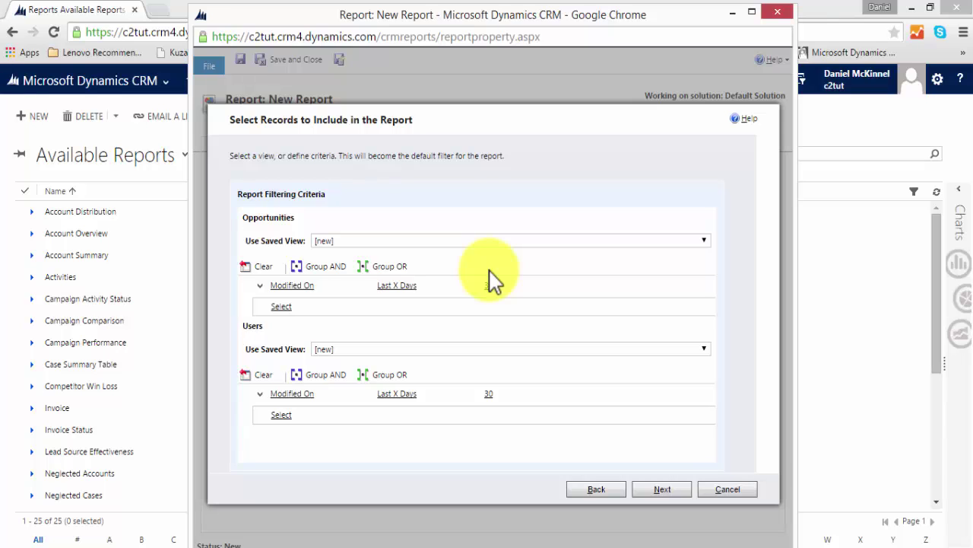
# - Delete the Modified On clause from the Opportunities filter criteria
pyautogui.click(259, 288)
pyautogui.click(281, 337)
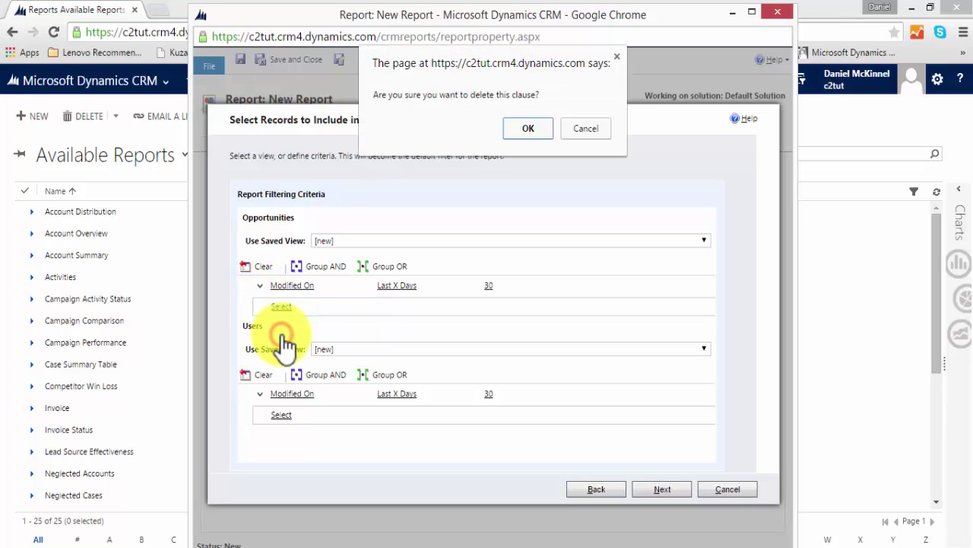
pyautogui.click(527, 128)
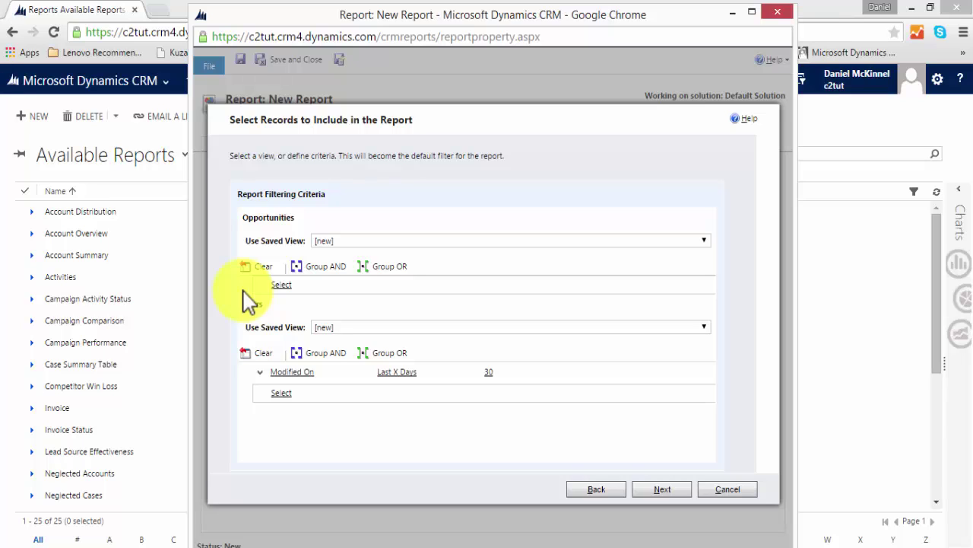
# - Add an Opportunities filter clause on Est. Revenue with the operator Is Greater Than or Equal To, leaving its value empty
pyautogui.click(281, 285)
pyautogui.click(295, 286)
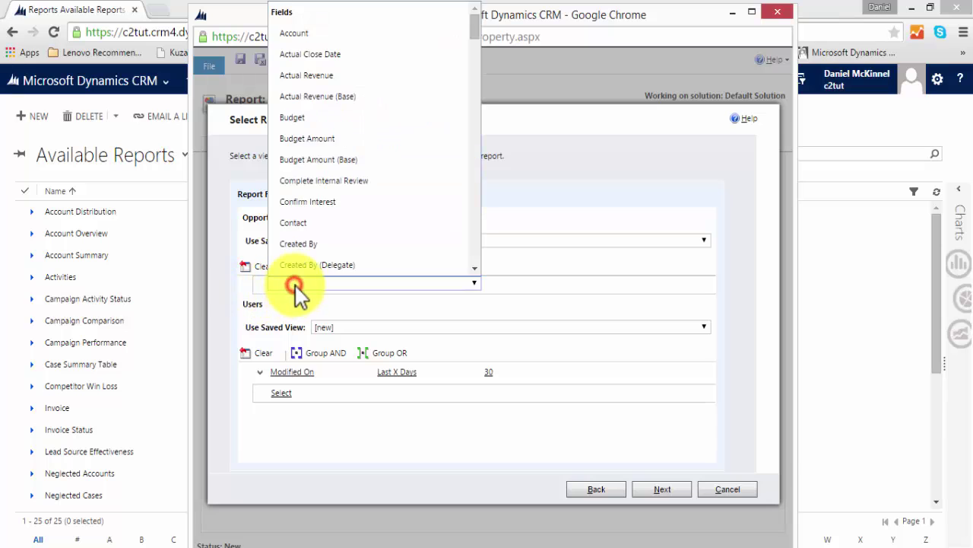
pyautogui.scroll(-1, 316, 224)
pyautogui.scroll(-5, 317, 224)
pyautogui.scroll(3, 316, 228)
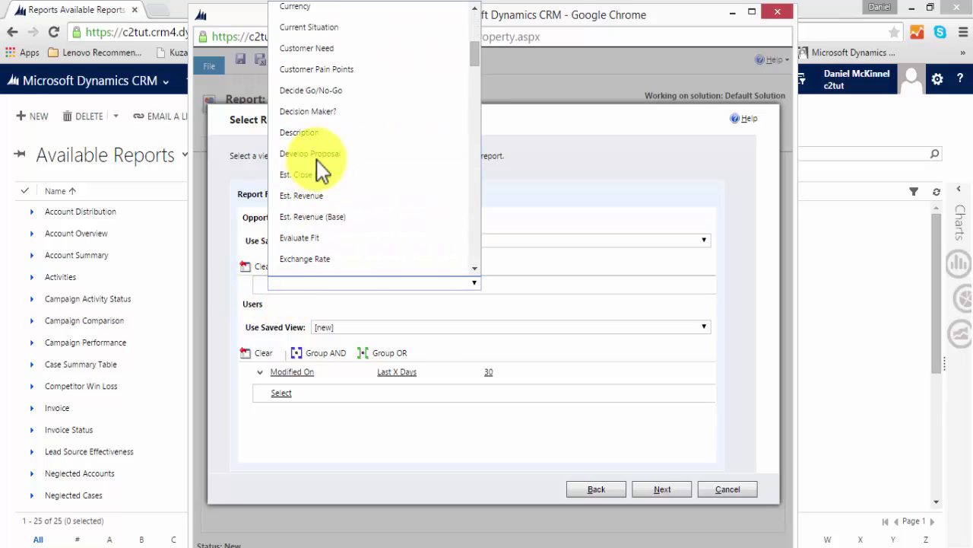
pyautogui.click(340, 196)
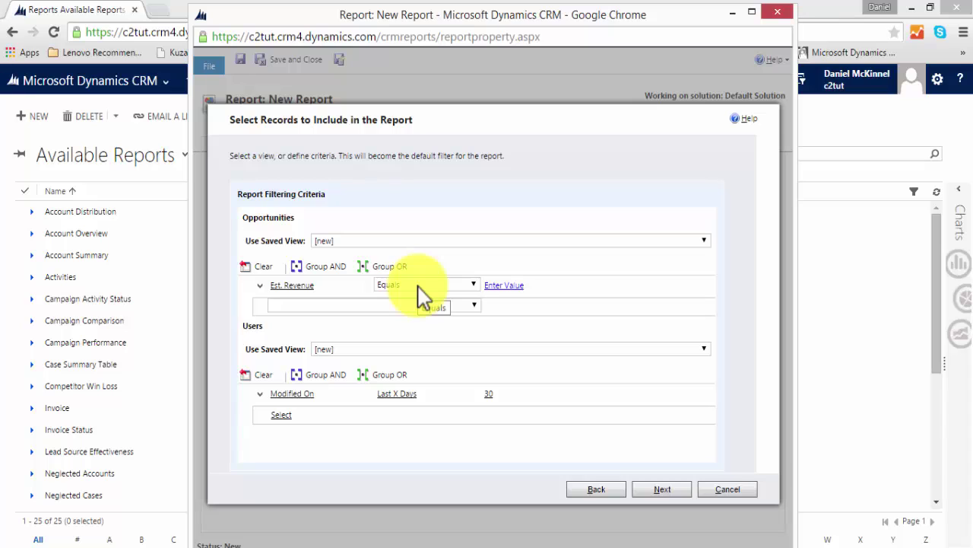
pyautogui.click(419, 288)
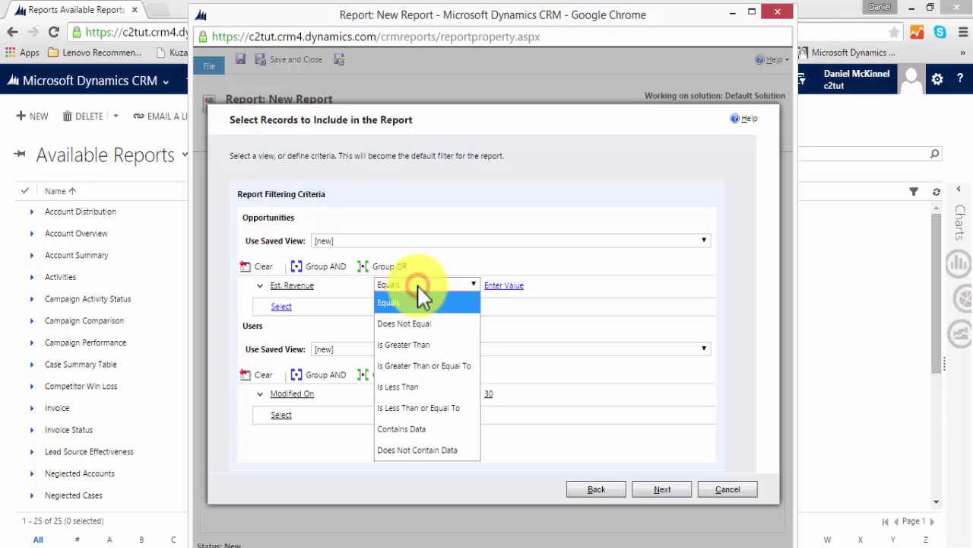
pyautogui.click(430, 367)
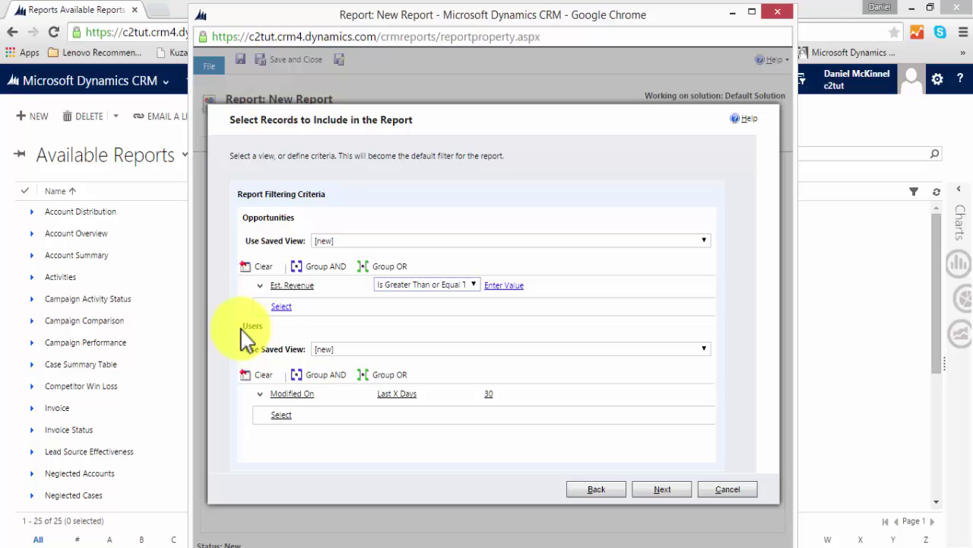
# - Delete the Modified On clause from the Users filter criteria
pyautogui.click(259, 393)
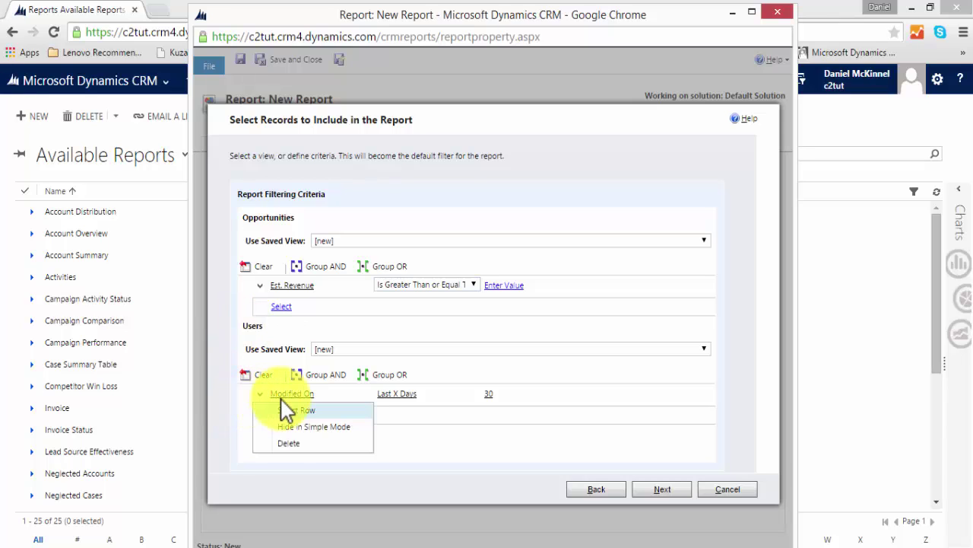
pyautogui.click(289, 443)
pyautogui.click(528, 129)
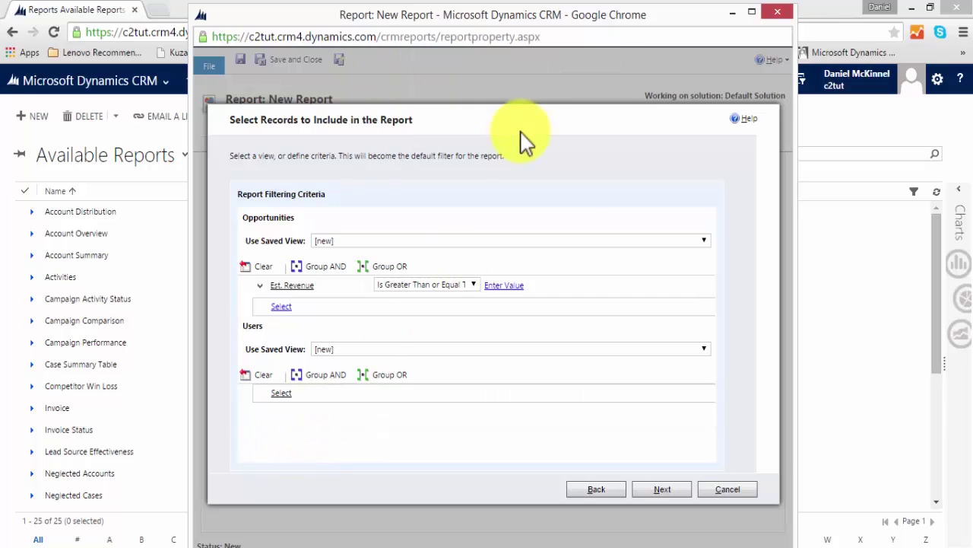
# - Add a Users filter clause on User with the operator Equals and no value, and continue to the field layout
pyautogui.click(280, 393)
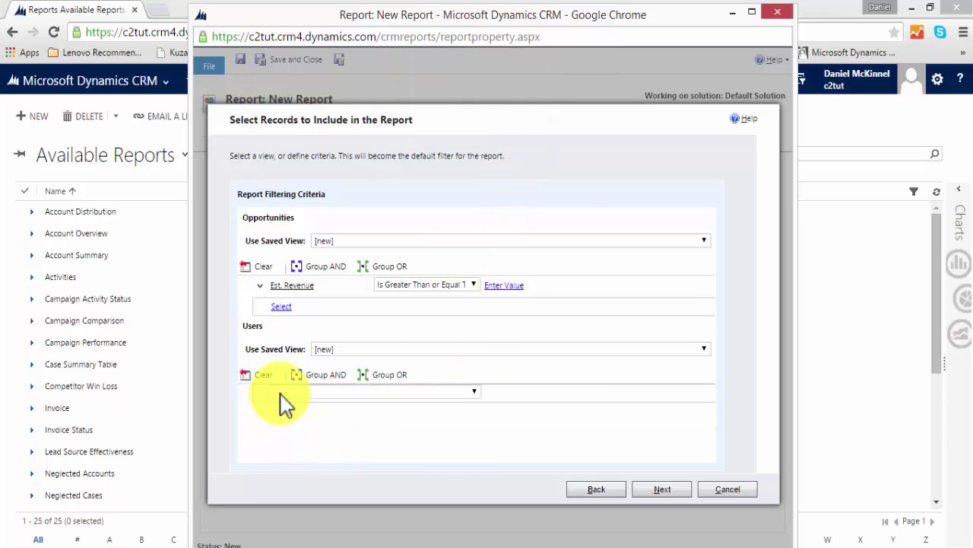
pyautogui.click(280, 394)
pyautogui.scroll(-10, 312, 320)
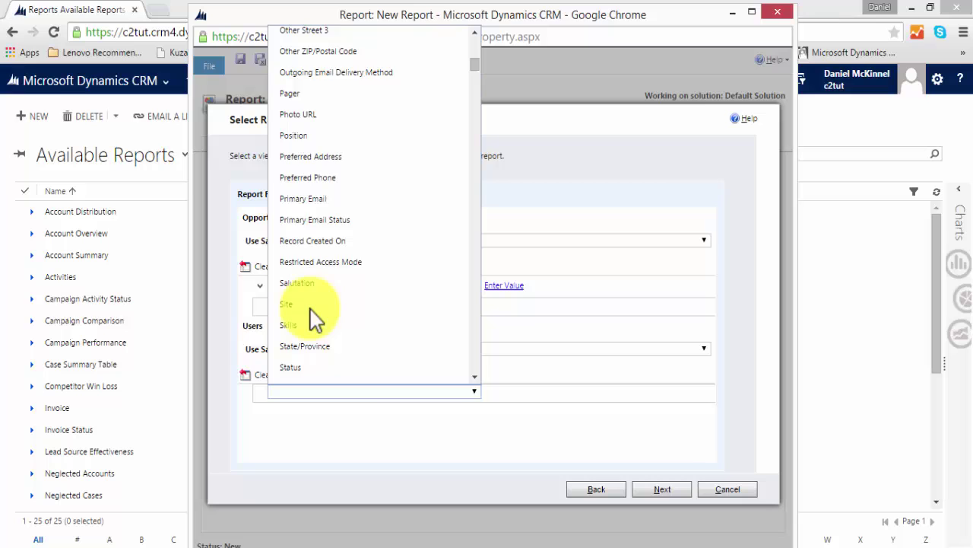
pyautogui.click(314, 270)
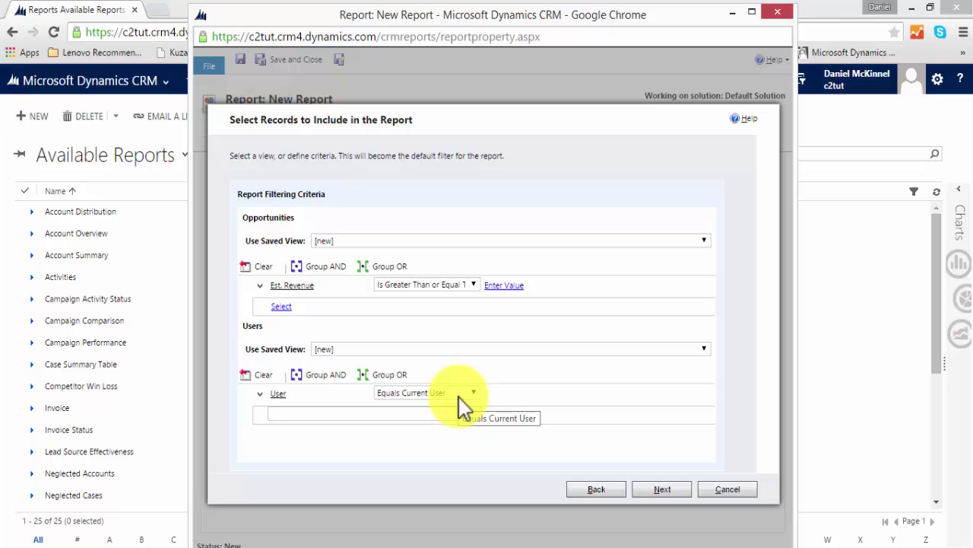
pyautogui.click(459, 397)
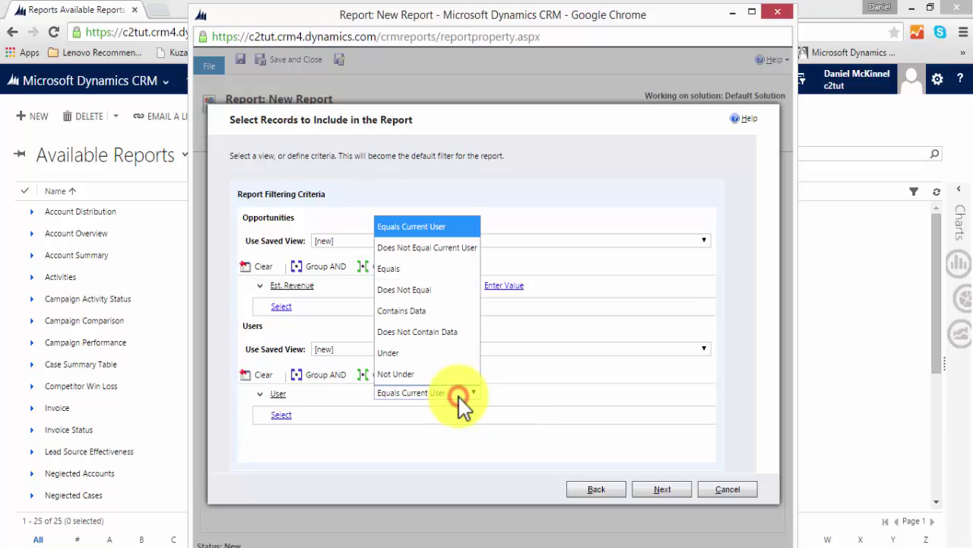
pyautogui.click(444, 272)
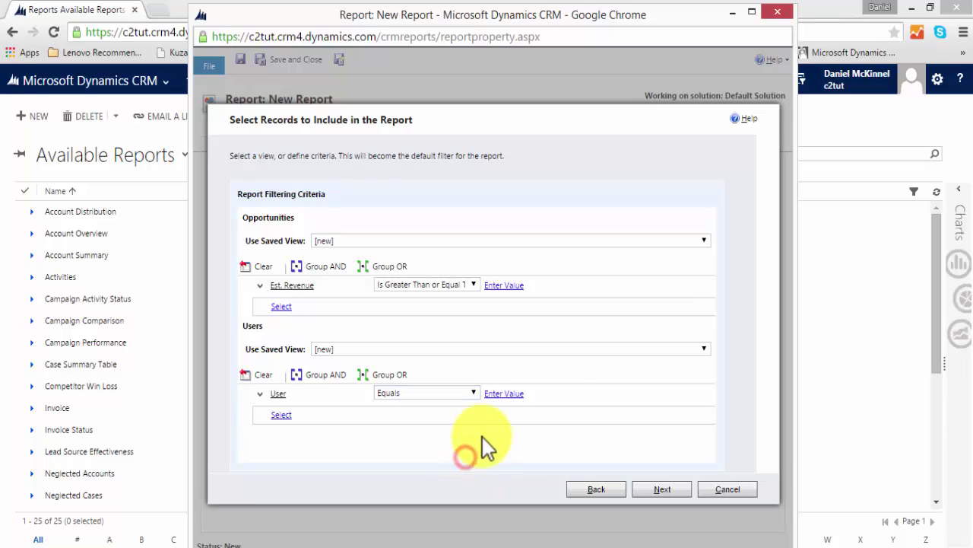
pyautogui.click(495, 394)
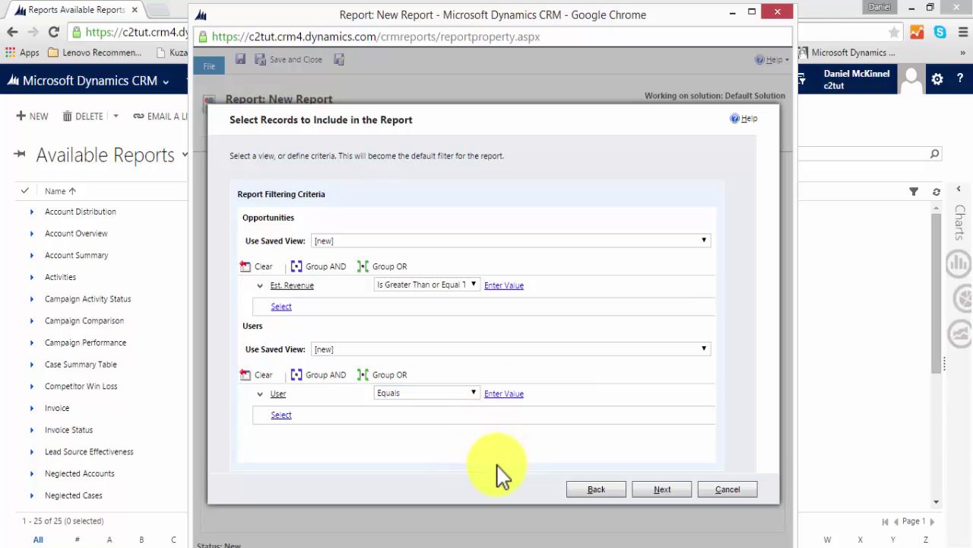
pyautogui.click(649, 492)
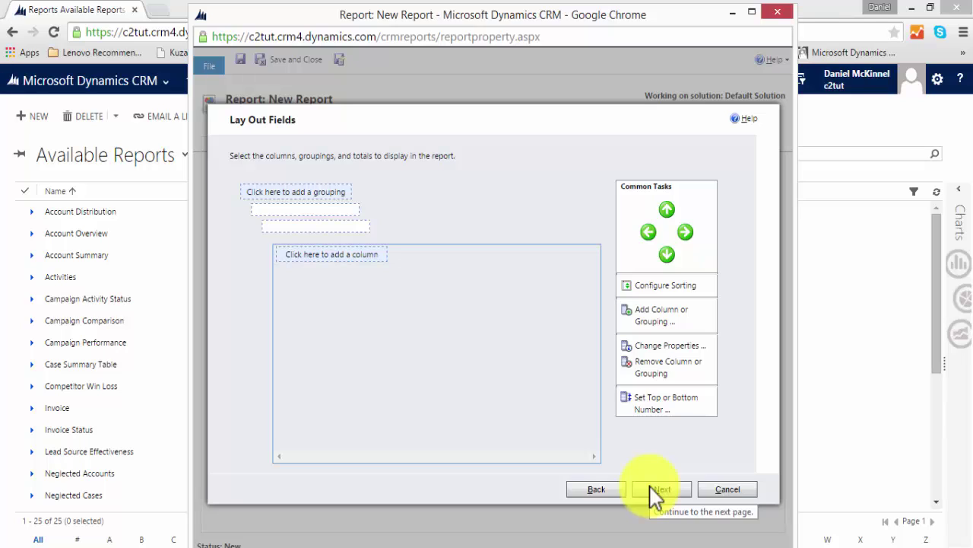
# - Add the Full Name column from the Users record type to the report with a width of 100 pixels
pyautogui.click(333, 255)
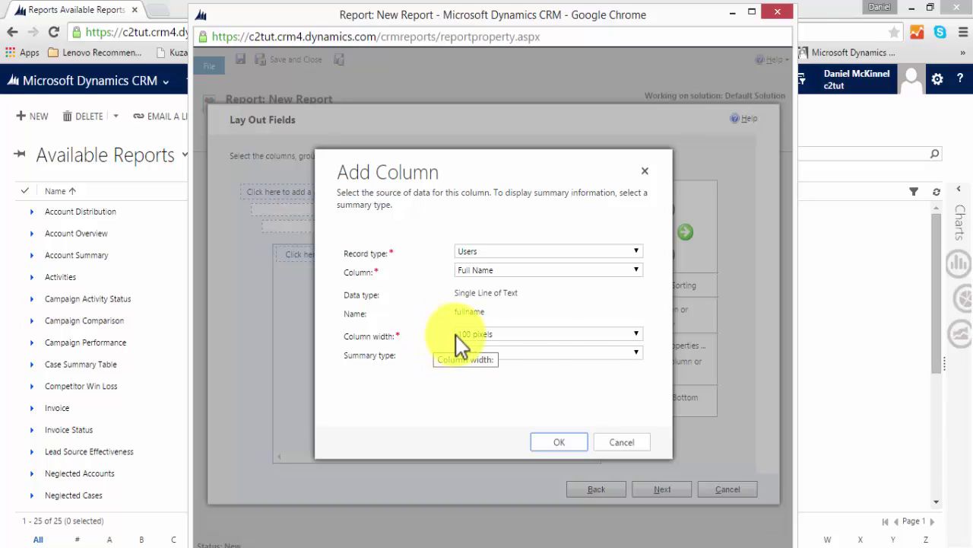
pyautogui.click(636, 335)
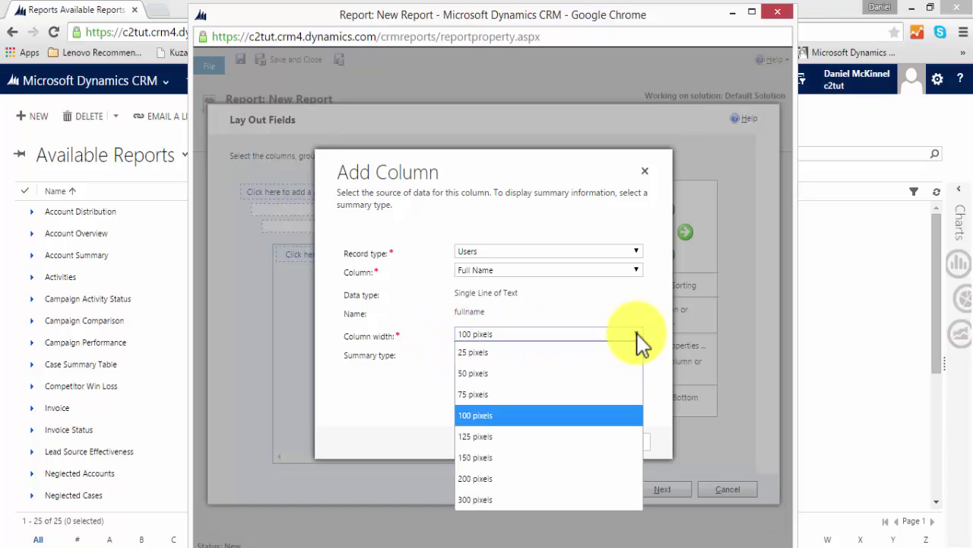
pyautogui.click(637, 338)
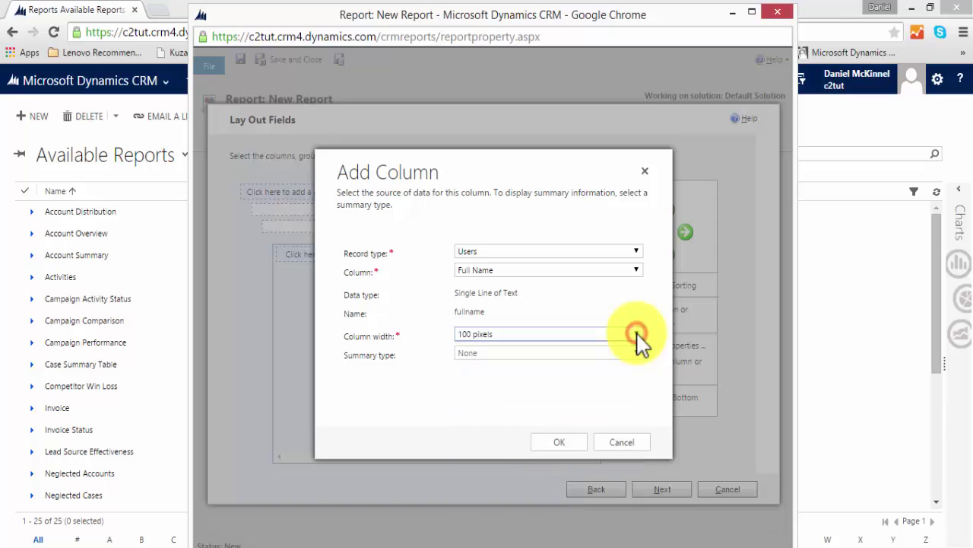
pyautogui.click(557, 445)
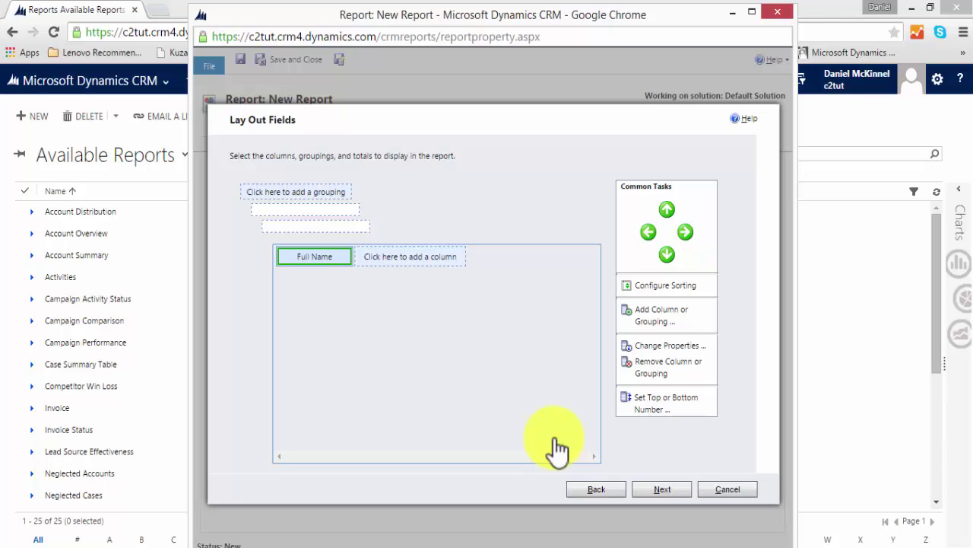
# - Add the Topic column from the Opportunities record type after Full Name
pyautogui.click(402, 257)
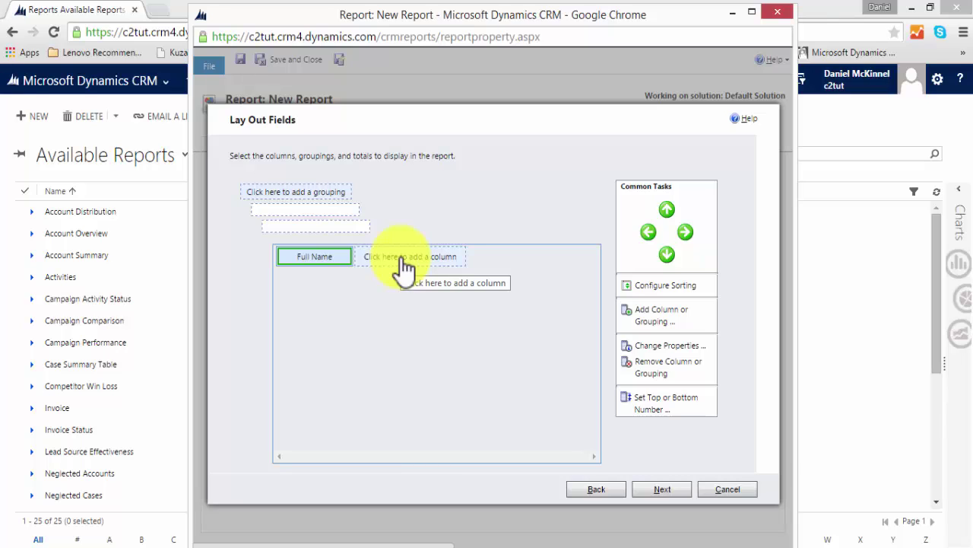
pyautogui.click(403, 258)
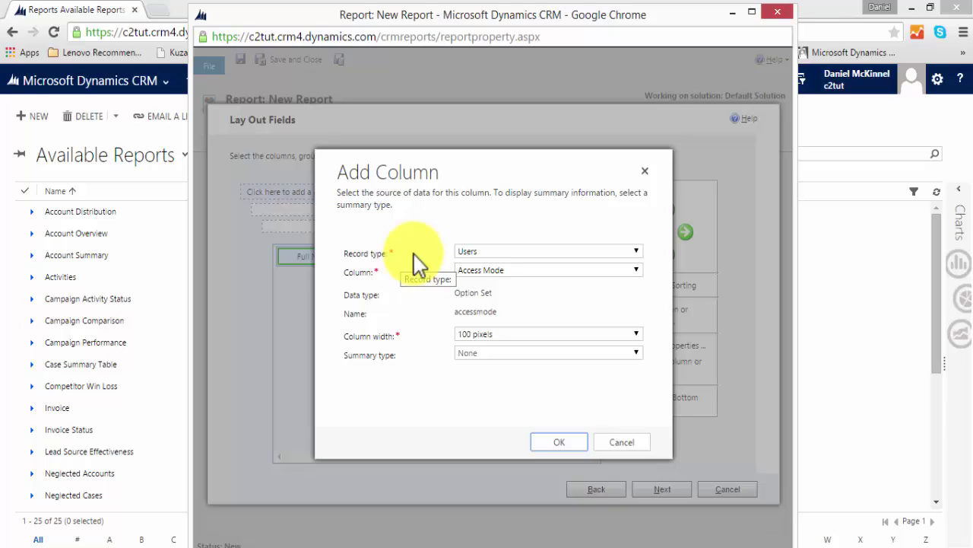
pyautogui.click(464, 251)
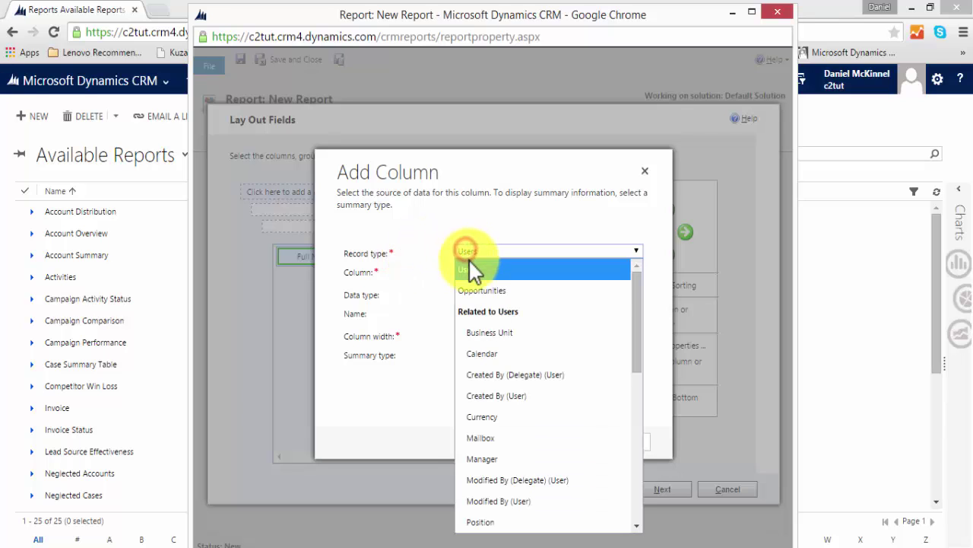
pyautogui.click(486, 291)
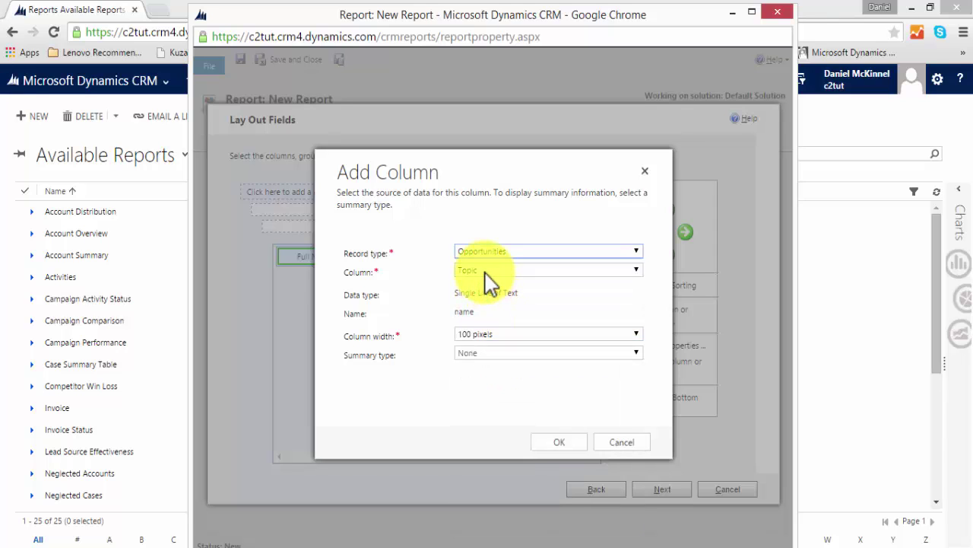
pyautogui.click(485, 271)
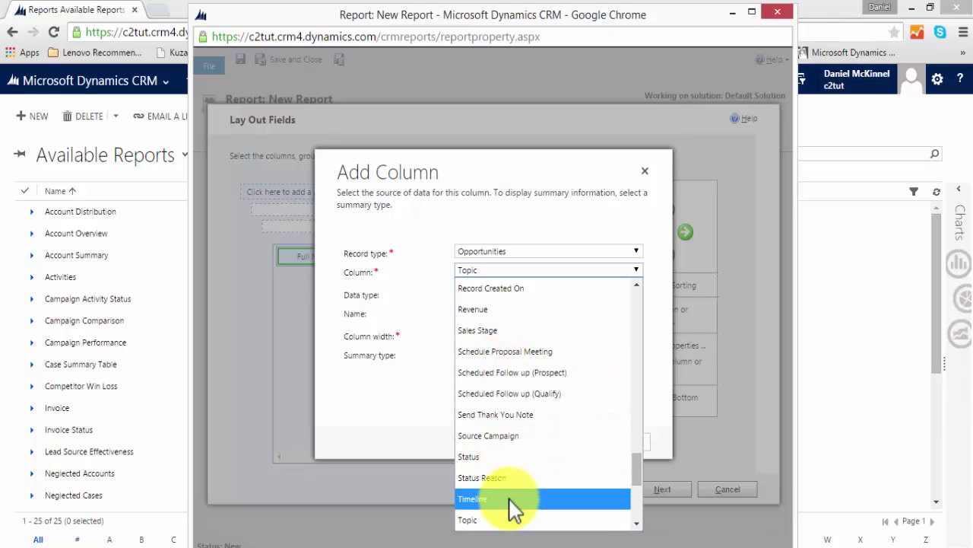
pyautogui.click(506, 520)
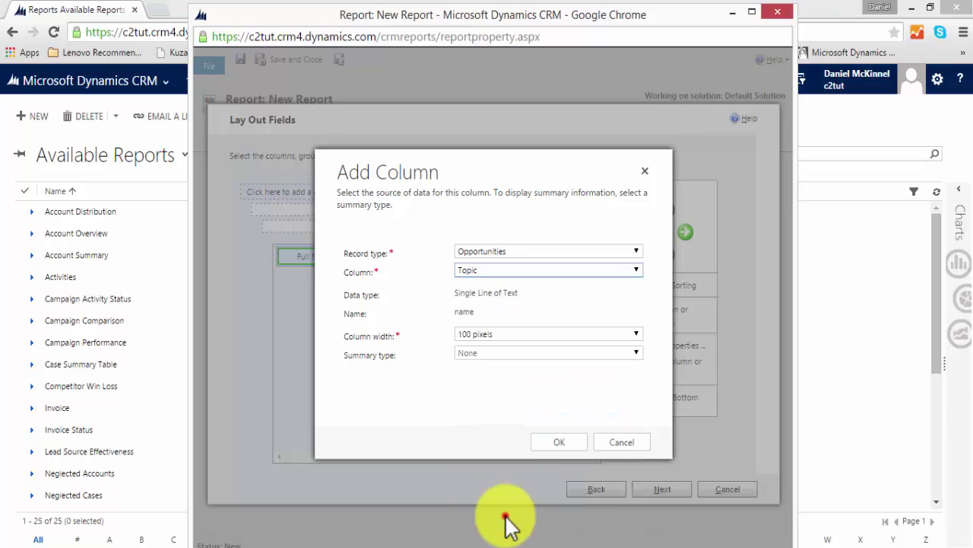
pyautogui.click(548, 442)
# - Add the Sales Stage column from the Opportunities record type after Topic
pyautogui.click(496, 268)
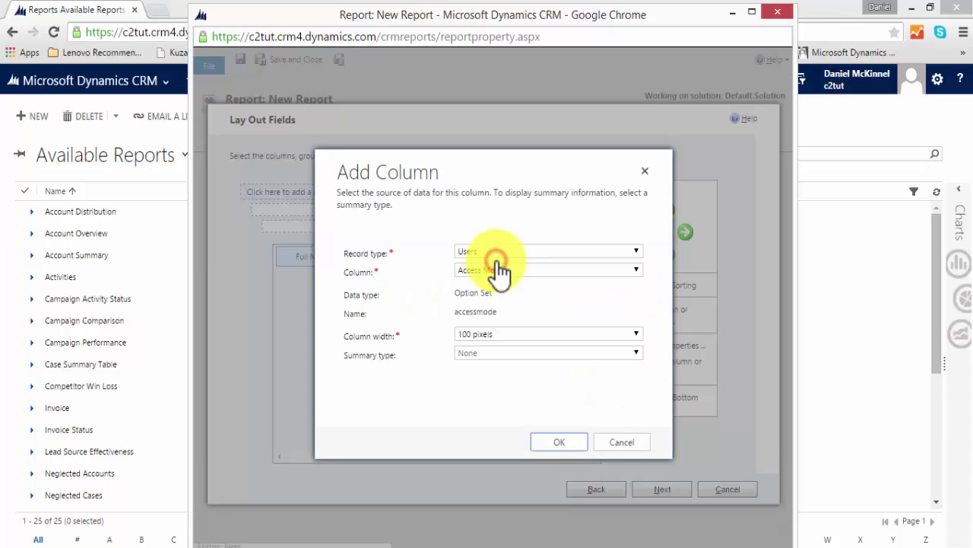
pyautogui.click(491, 254)
pyautogui.click(497, 284)
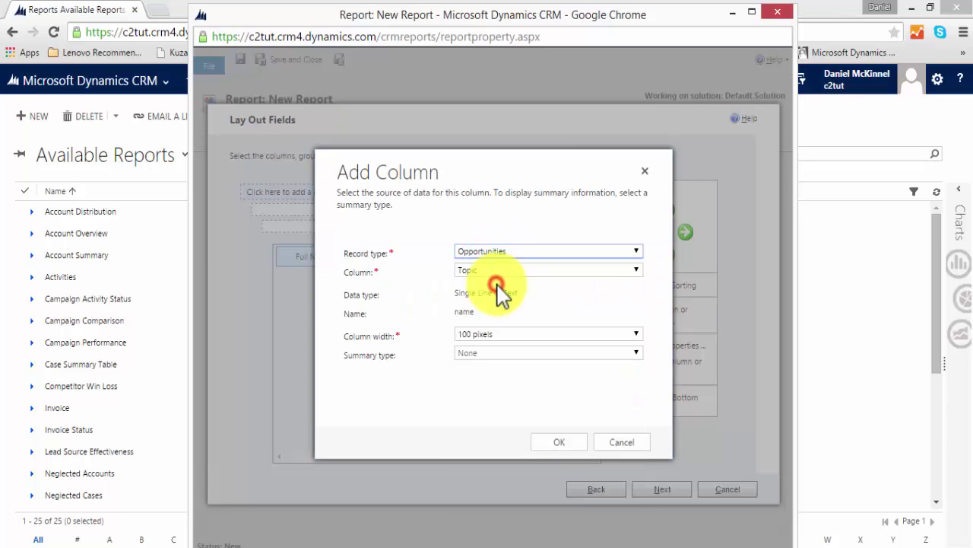
pyautogui.click(495, 270)
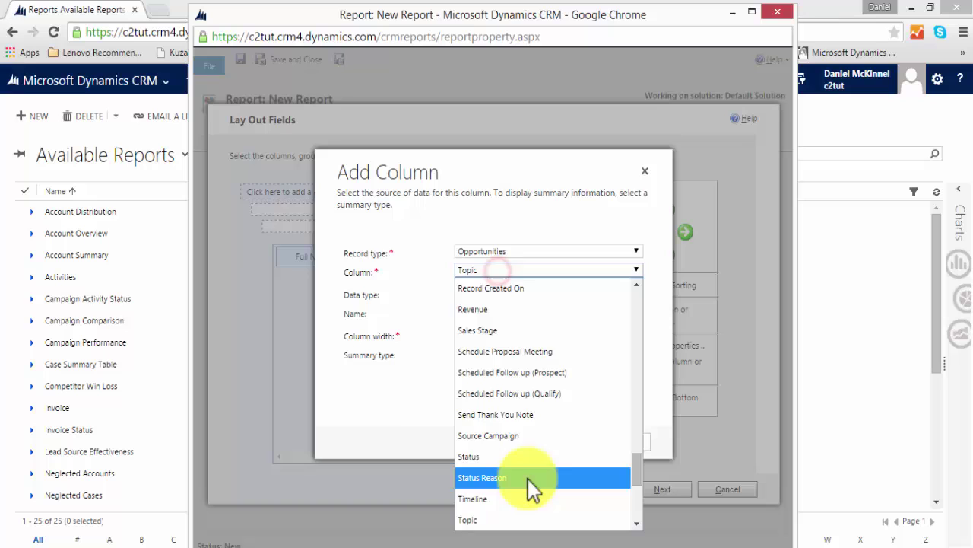
pyautogui.click(524, 330)
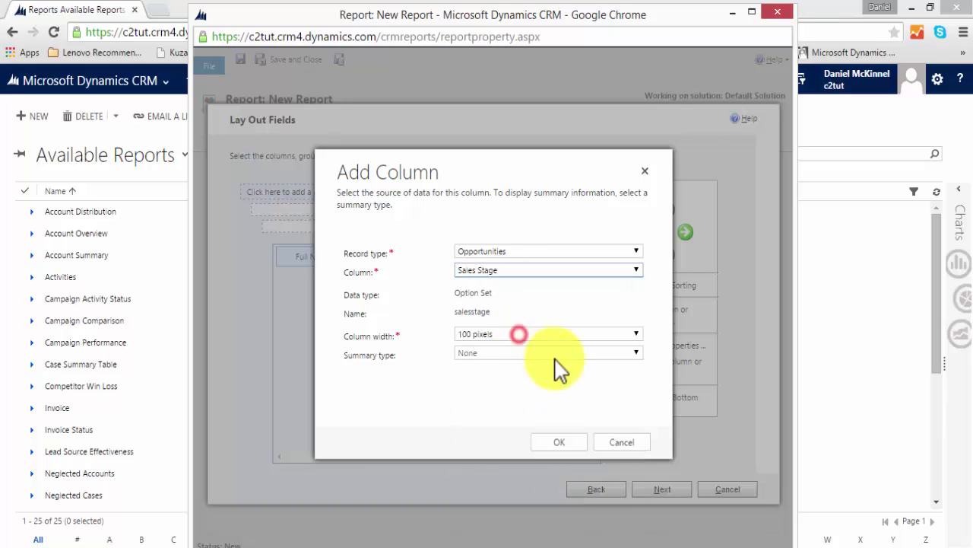
pyautogui.click(555, 440)
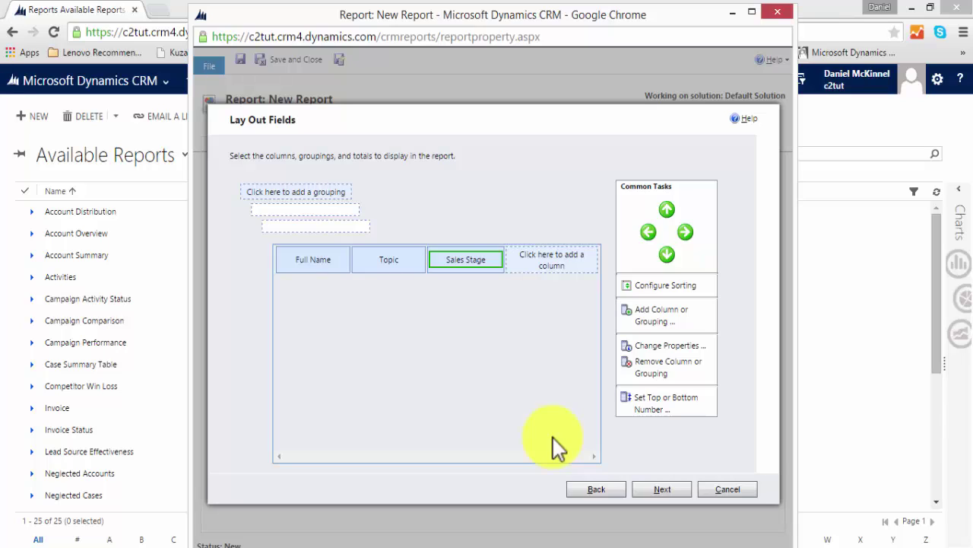
# - Add the Status Reason column from the Opportunities record type and move it in front of Sales Stage
pyautogui.click(559, 260)
pyautogui.click(528, 251)
pyautogui.click(518, 292)
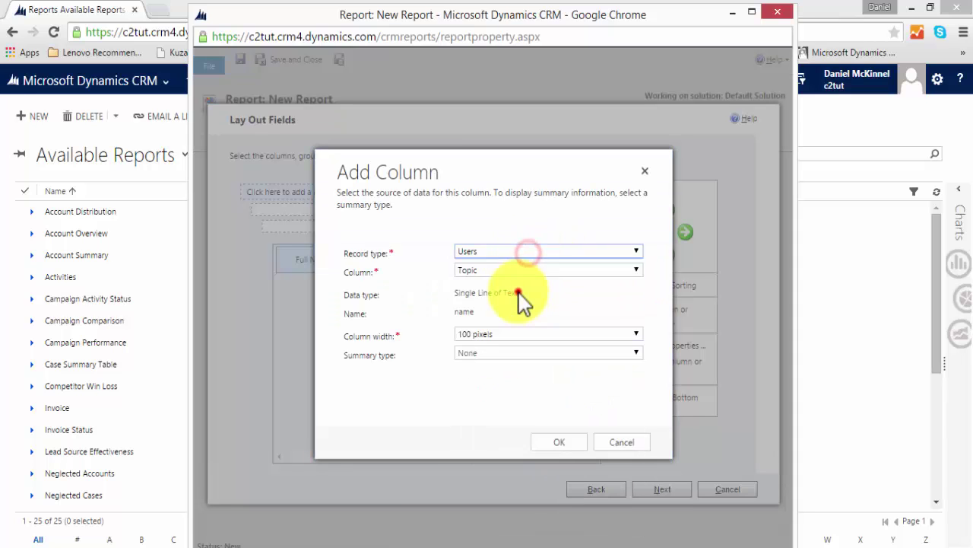
pyautogui.click(520, 272)
pyautogui.scroll(-3, 526, 353)
pyautogui.scroll(4, 526, 352)
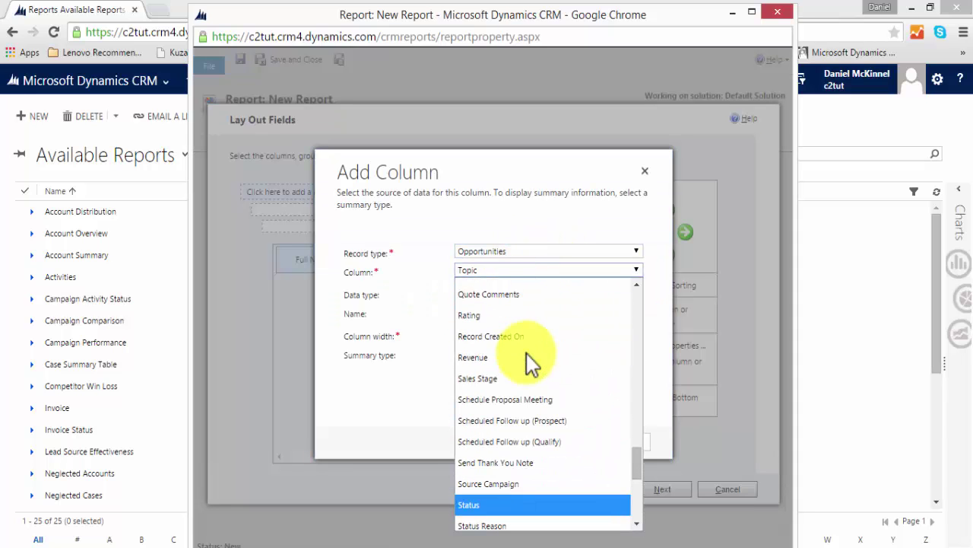
pyautogui.click(556, 522)
pyautogui.click(567, 498)
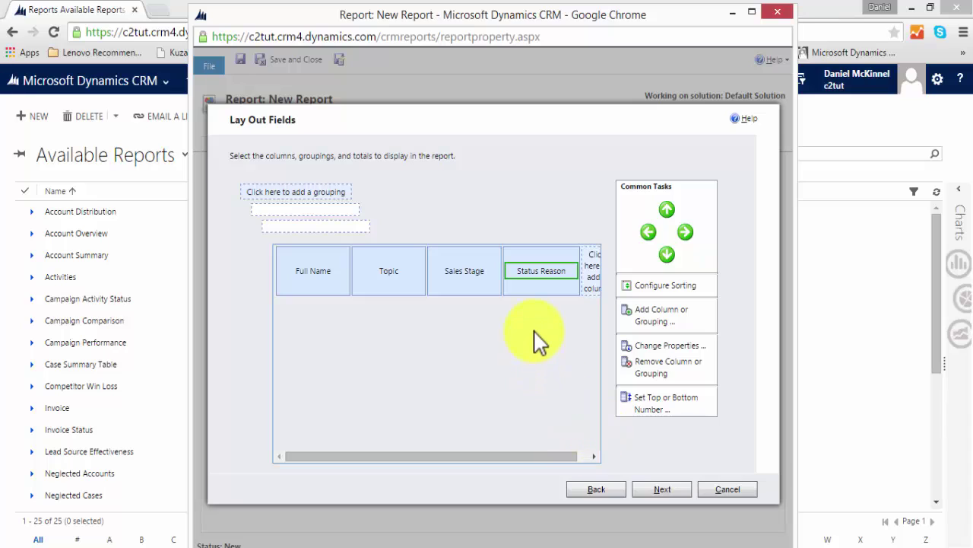
pyautogui.click(648, 239)
# - Add the Est. Revenue column from the Opportunities record type after Sales Stage, keeping the 100 pixels width
pyautogui.moveTo(528, 455); pyautogui.dragTo(572, 464)
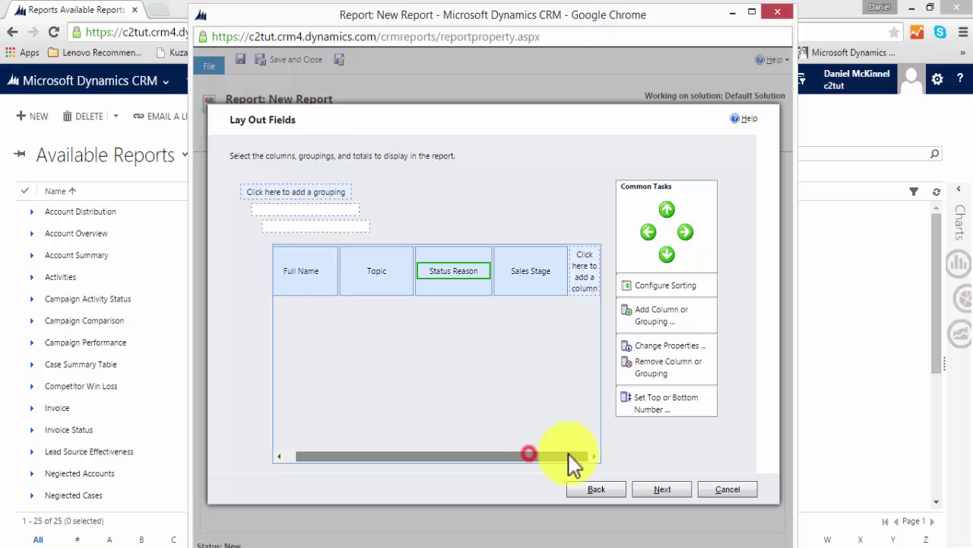
pyautogui.click(585, 266)
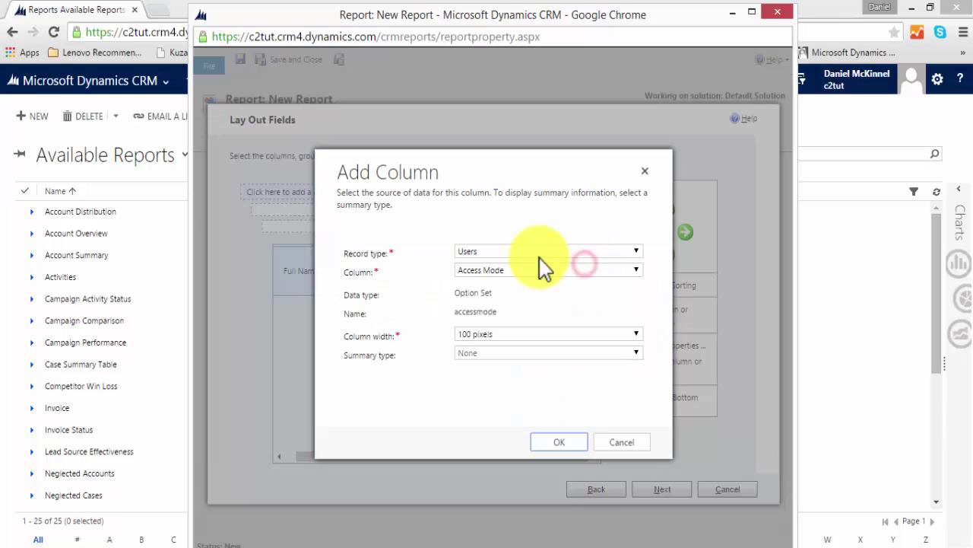
pyautogui.click(528, 252)
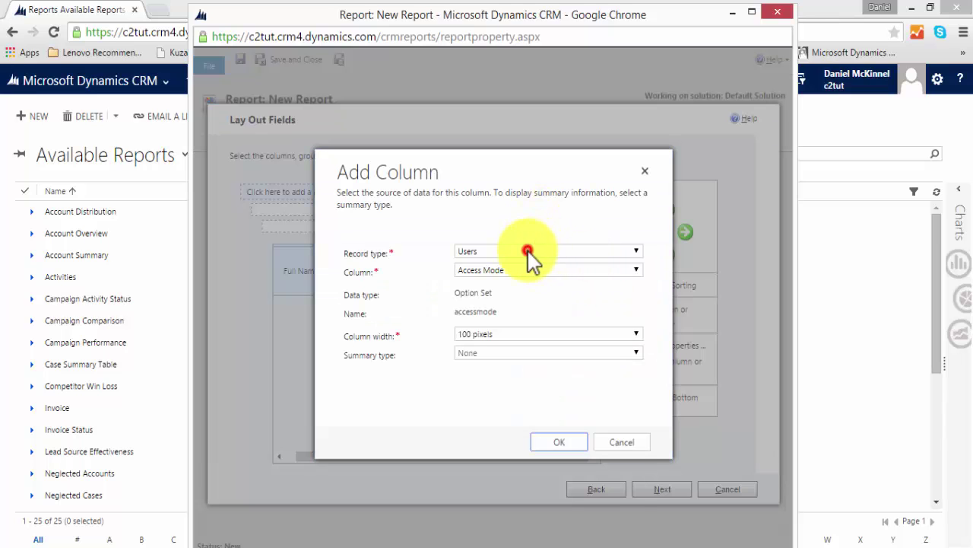
pyautogui.click(533, 287)
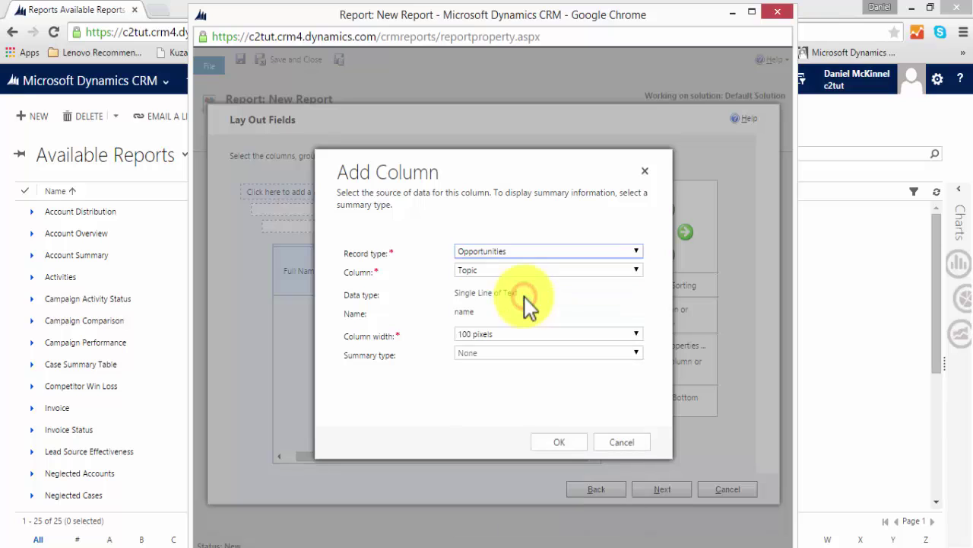
pyautogui.click(483, 267)
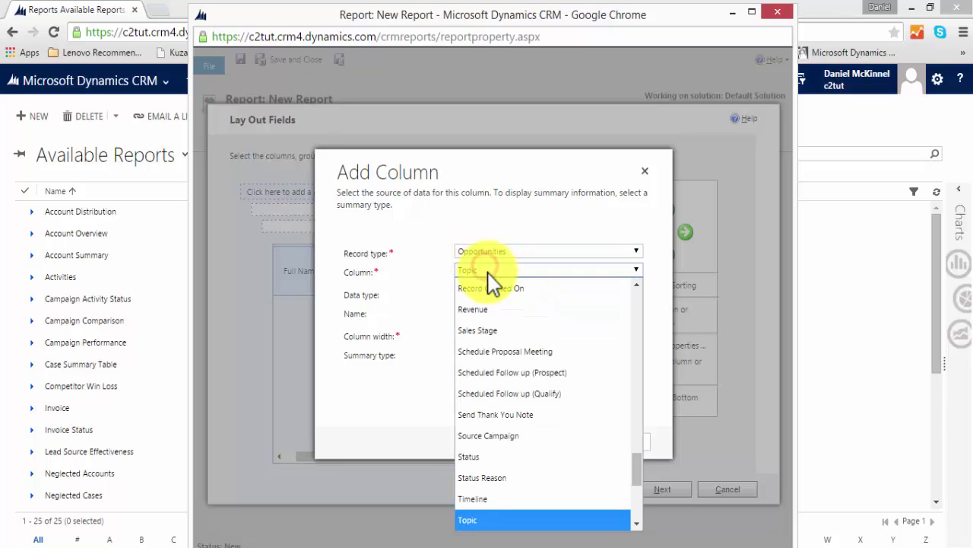
pyautogui.scroll(10, 538, 398)
pyautogui.scroll(7, 539, 397)
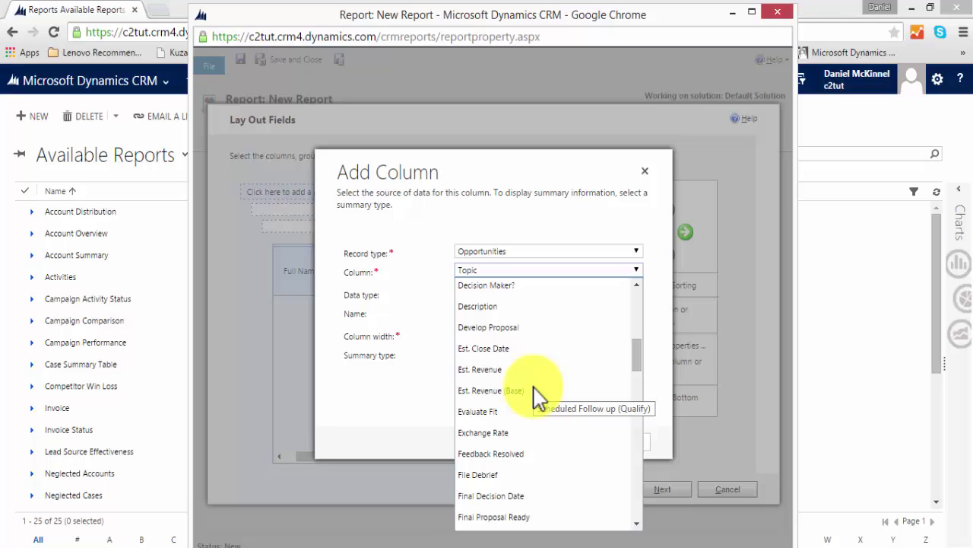
pyautogui.click(548, 521)
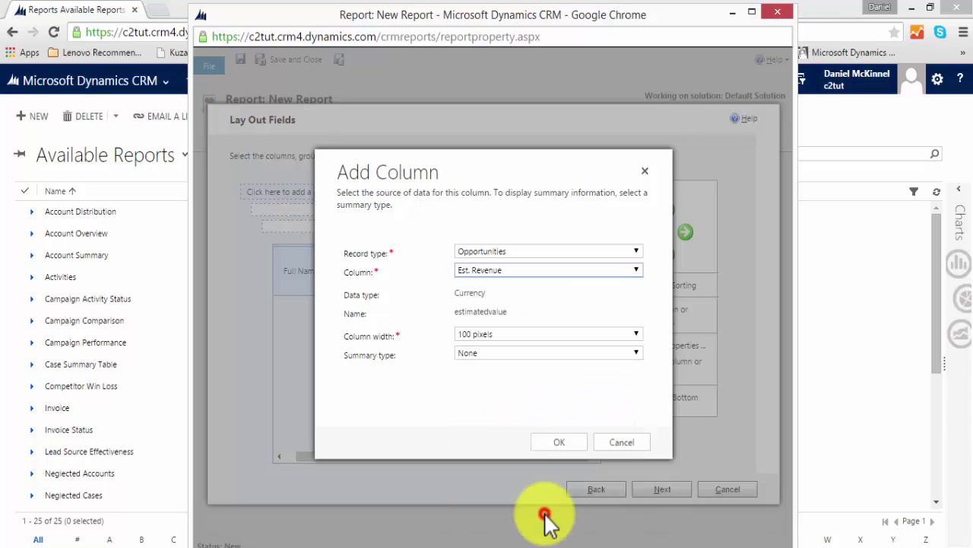
pyautogui.click(560, 441)
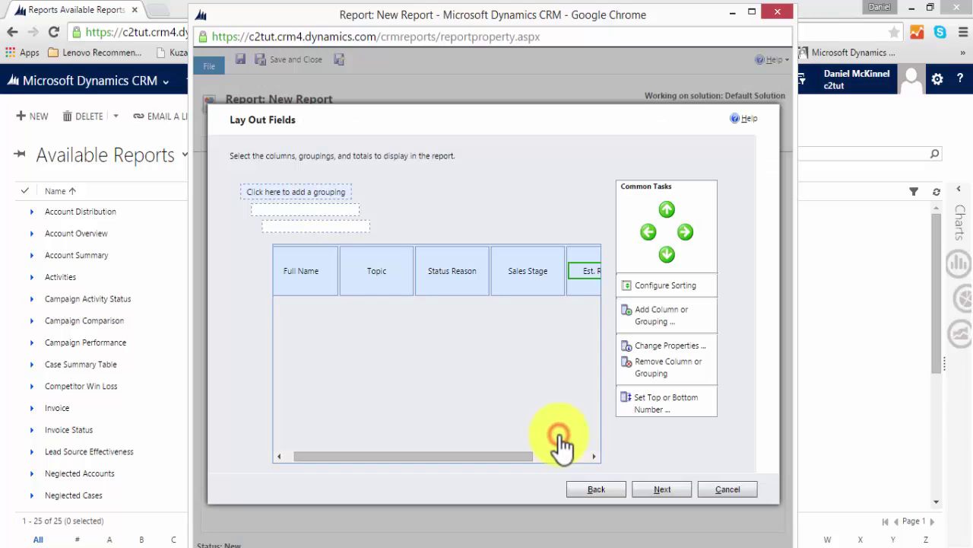
# - Format the report as a chart and table with the table below a vertical bar chart
pyautogui.click(657, 498)
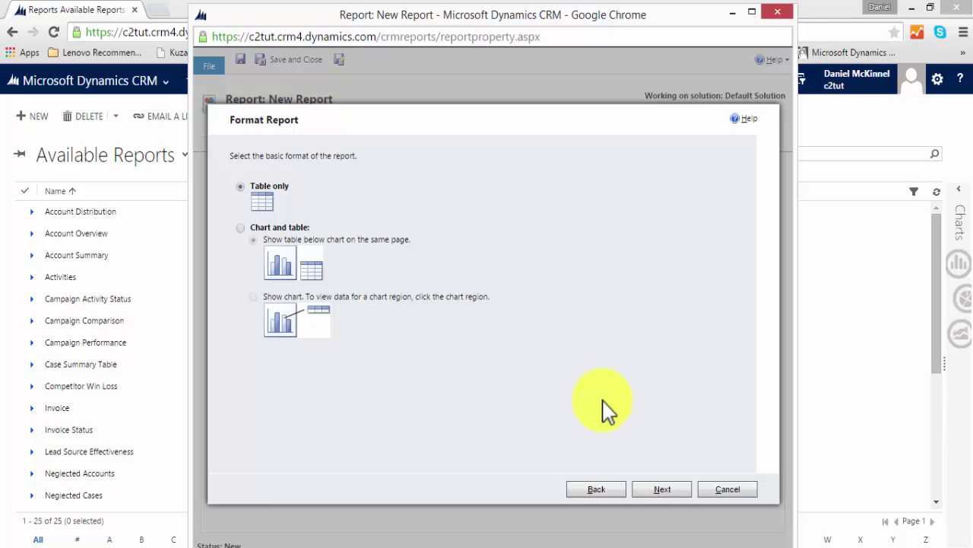
pyautogui.click(240, 228)
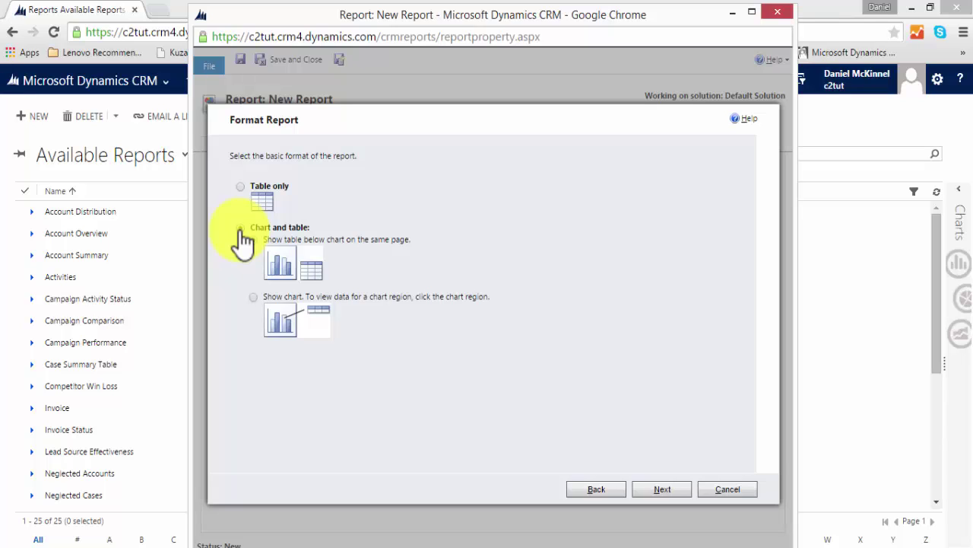
pyautogui.click(669, 491)
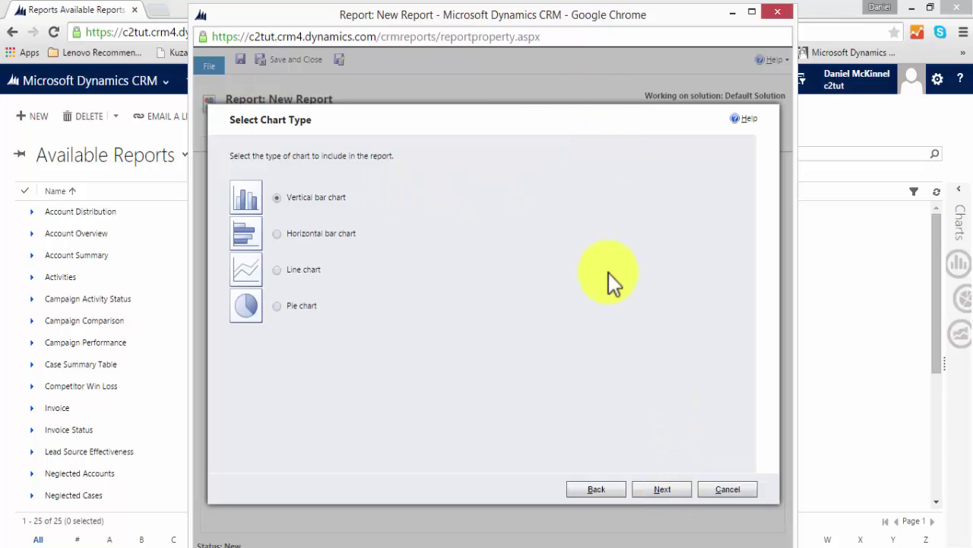
pyautogui.click(668, 490)
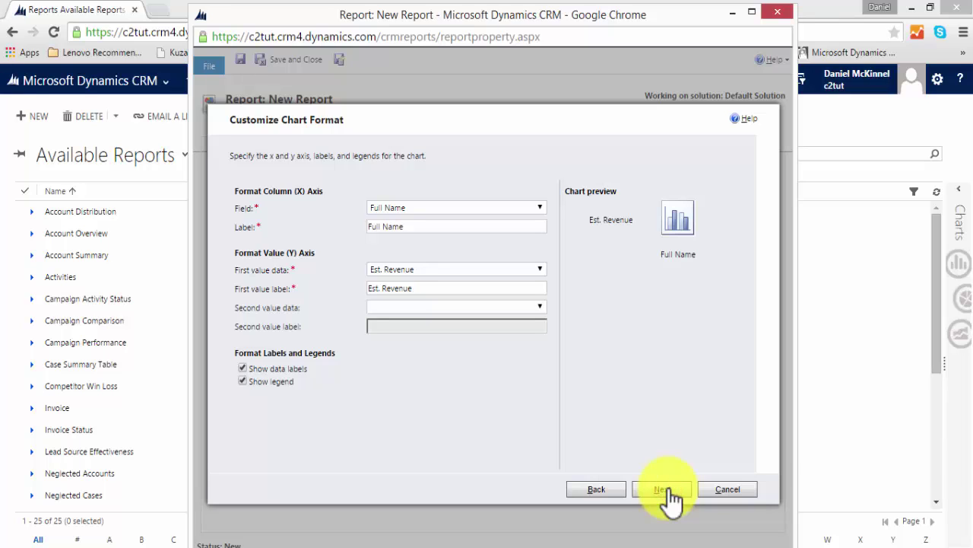
# - Keep Full Name on the chart's X axis and Est. Revenue on its Y axis, and accept the chart format
pyautogui.click(539, 205)
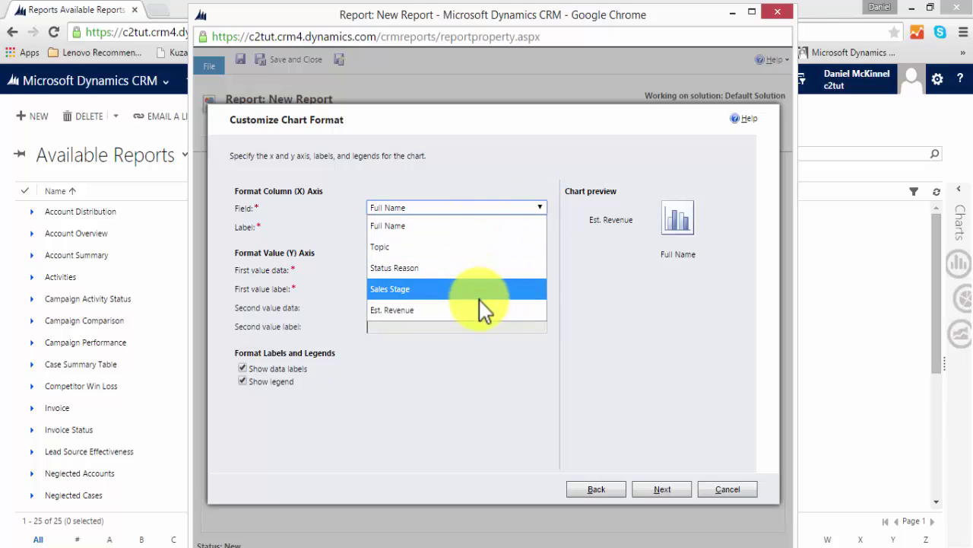
pyautogui.click(480, 226)
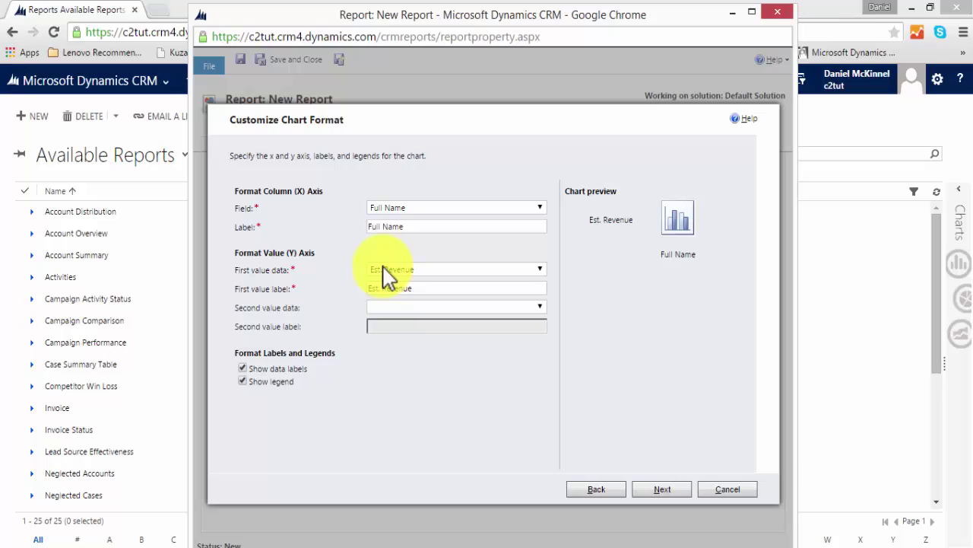
pyautogui.click(383, 269)
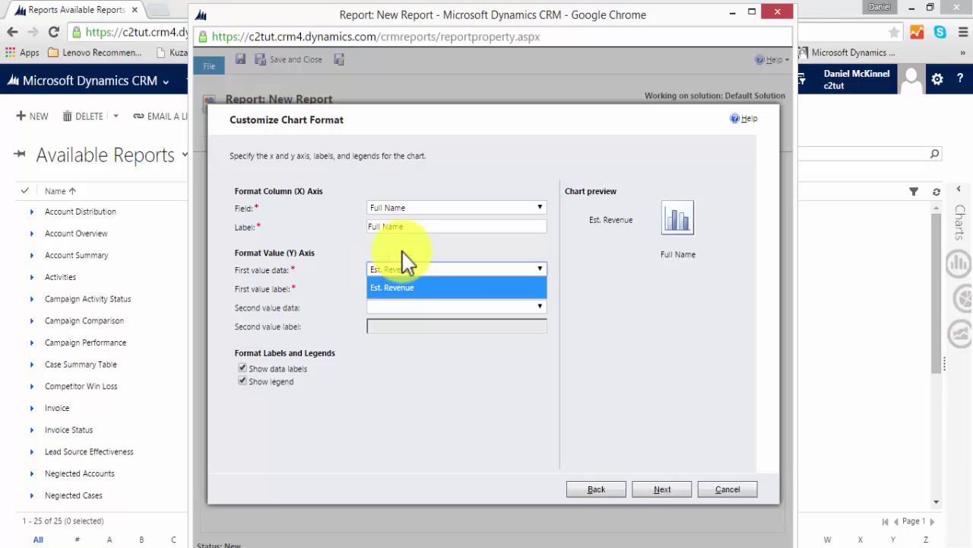
pyautogui.click(402, 251)
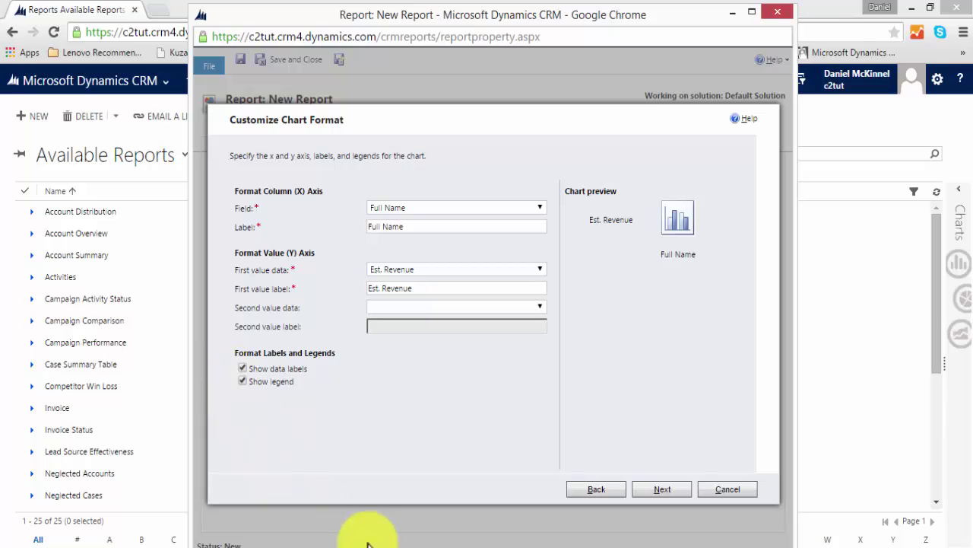
pyautogui.click(662, 490)
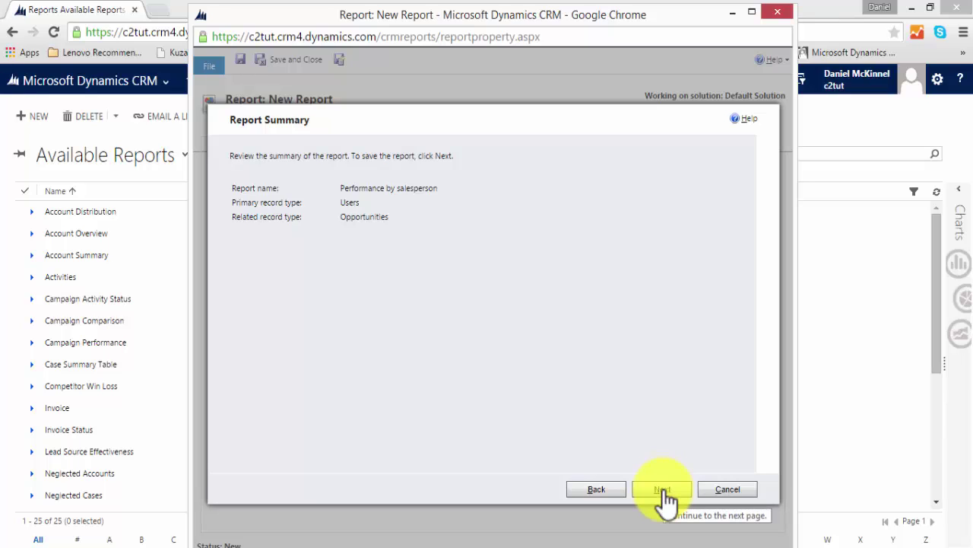
# - Save the report from the summary page, finish the wizard and close the report form
pyautogui.click(664, 493)
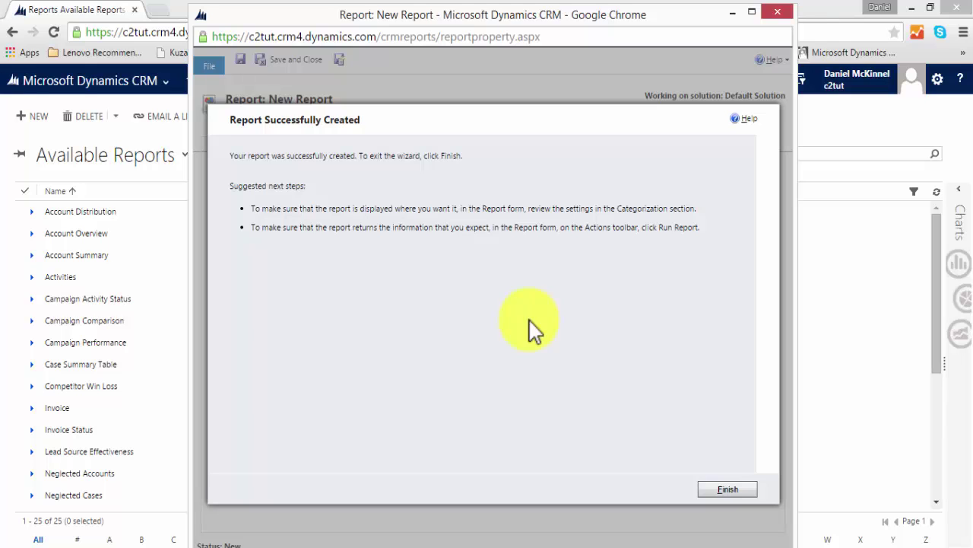
pyautogui.click(709, 490)
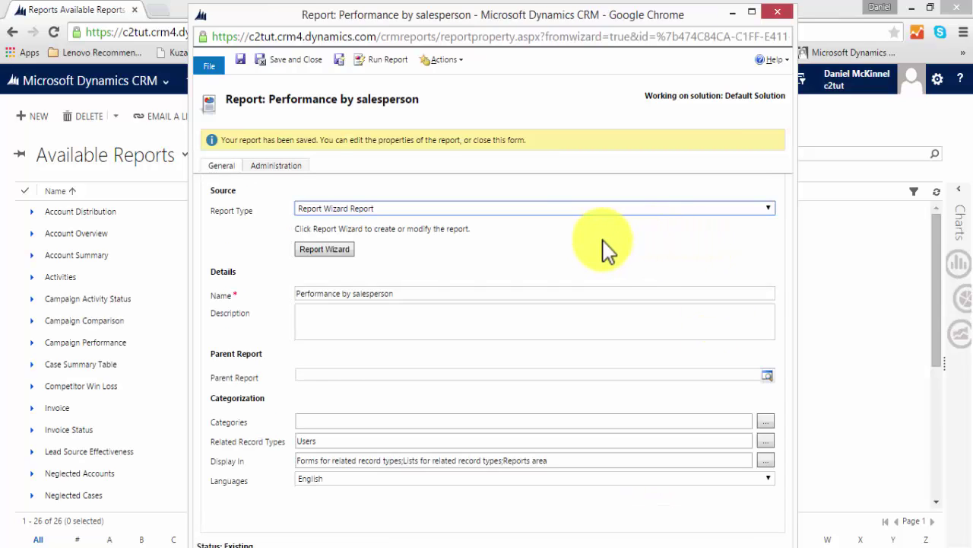
pyautogui.click(778, 12)
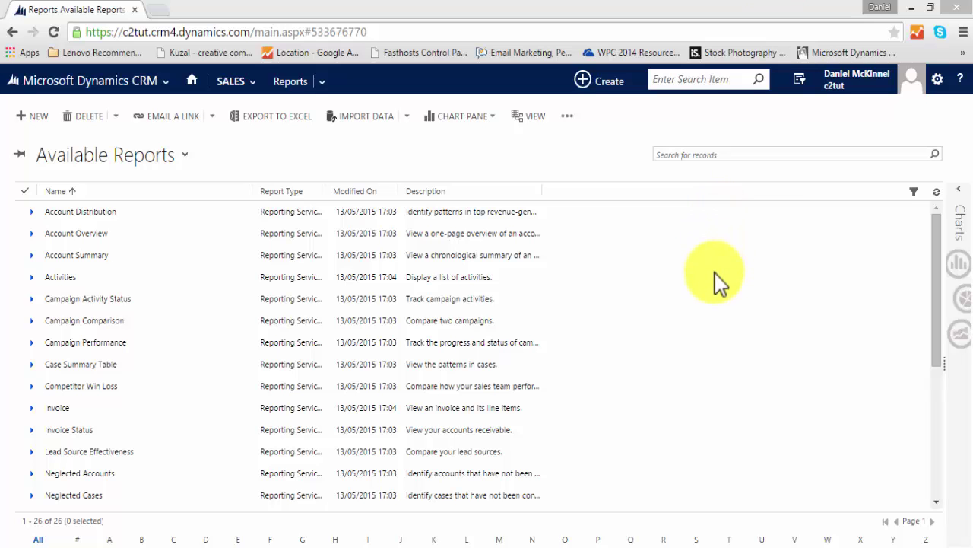
# - Open the Performance by salesperson report from the Available Reports list
pyautogui.moveTo(940, 242); pyautogui.dragTo(941, 332)
pyautogui.click(213, 384)
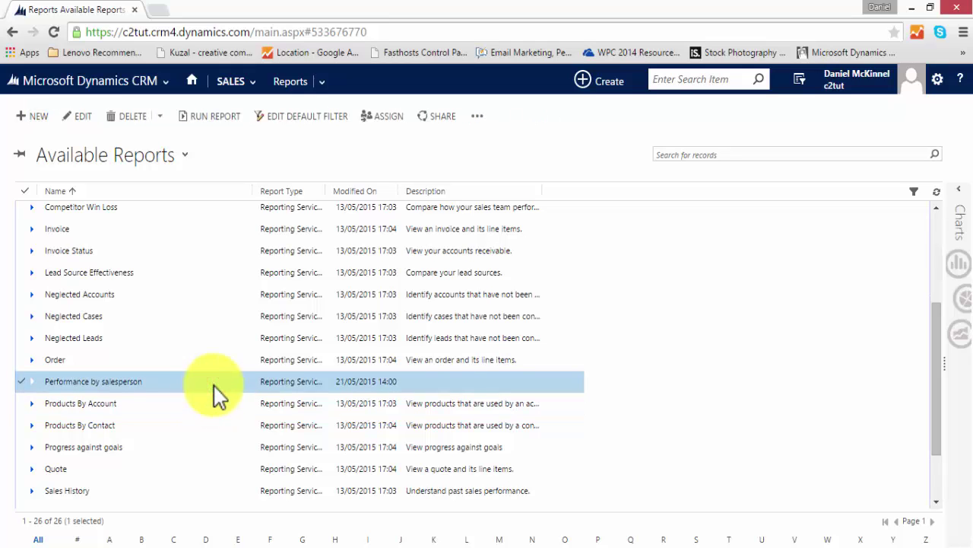
pyautogui.doubleClick(214, 385)
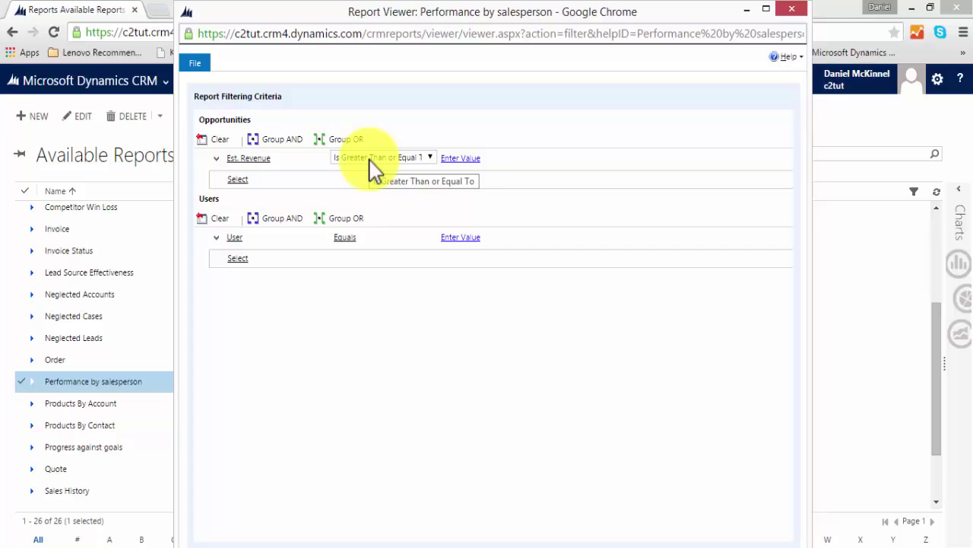
# - Set the Est. Revenue filter to Is Greater Than or Equal To 1000
pyautogui.click(472, 158)
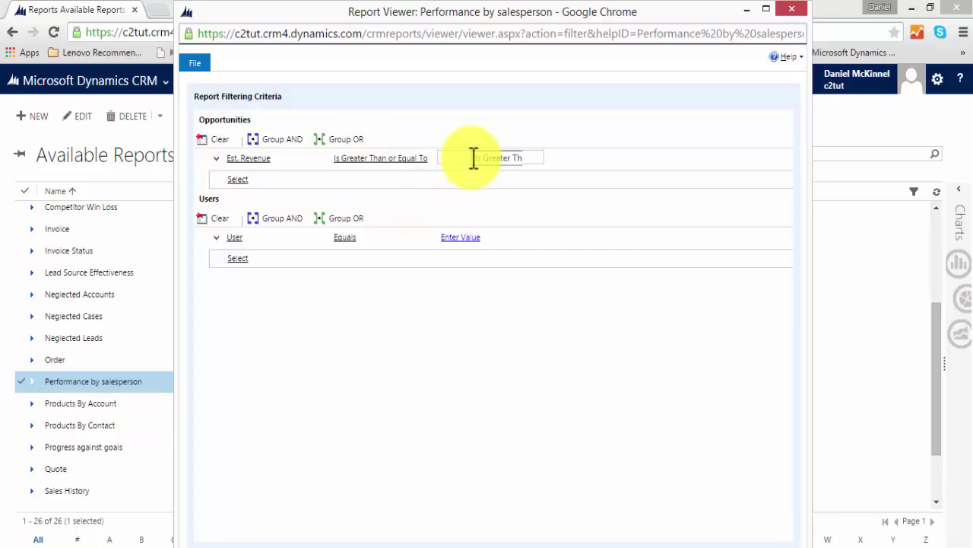
pyautogui.click(472, 158)
pyautogui.write('1000')
# - Look up nine salespeople and add them as the values of the User Equals filter
pyautogui.click(362, 238)
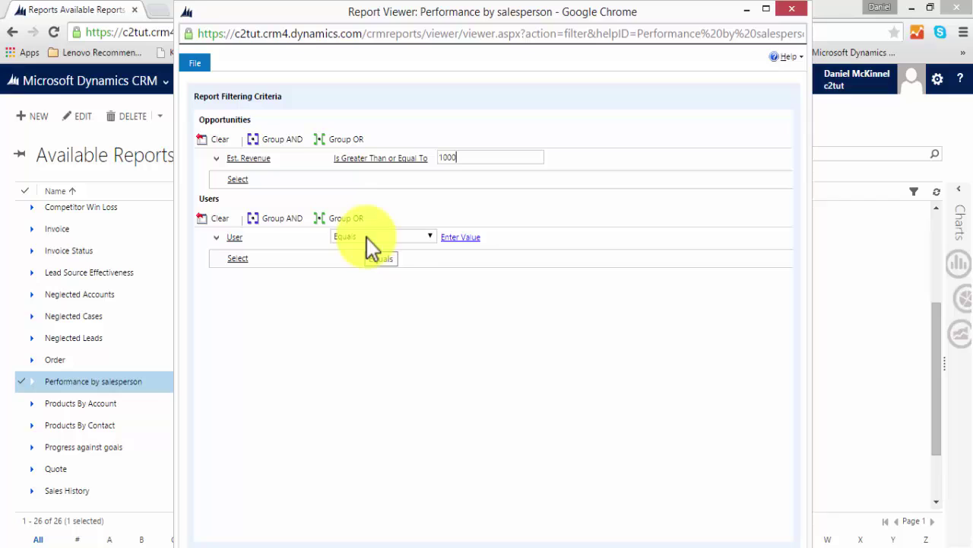
pyautogui.click(449, 237)
pyautogui.click(450, 236)
pyautogui.click(536, 242)
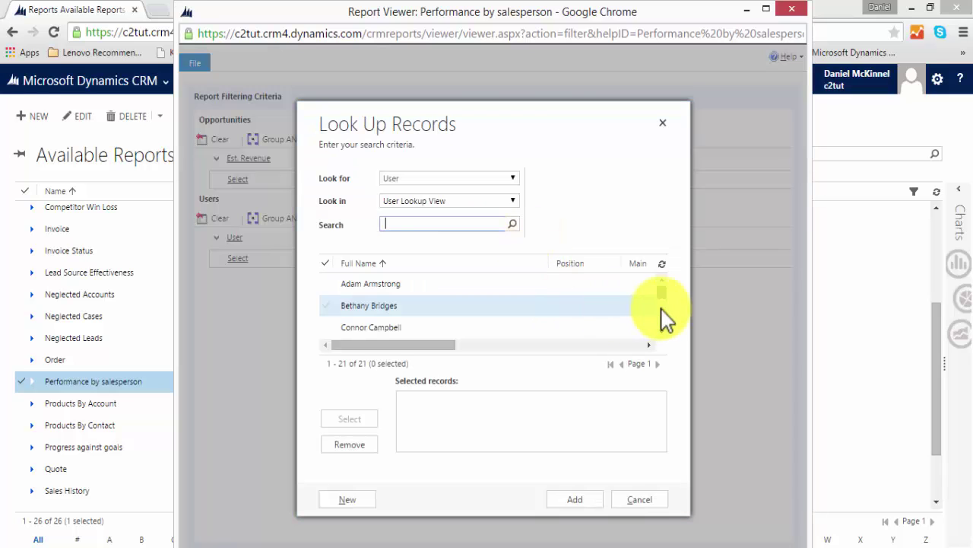
pyautogui.click(329, 284)
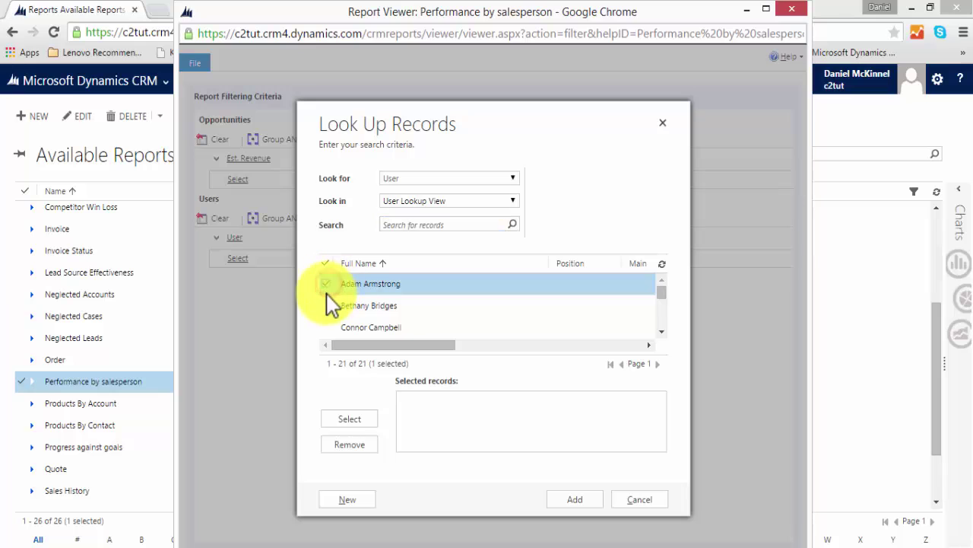
pyautogui.click(327, 305)
pyautogui.click(329, 327)
pyautogui.scroll(-1, 330, 308)
pyautogui.click(330, 297)
pyautogui.scroll(-1, 330, 320)
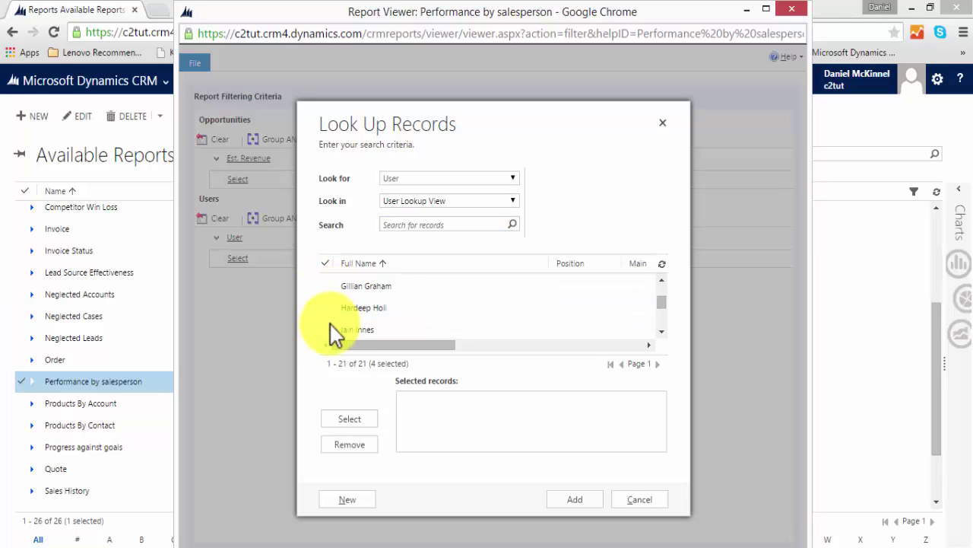
pyautogui.click(330, 324)
pyautogui.click(329, 283)
pyautogui.click(330, 304)
pyautogui.scroll(-2, 332, 326)
pyautogui.click(330, 288)
pyautogui.click(330, 309)
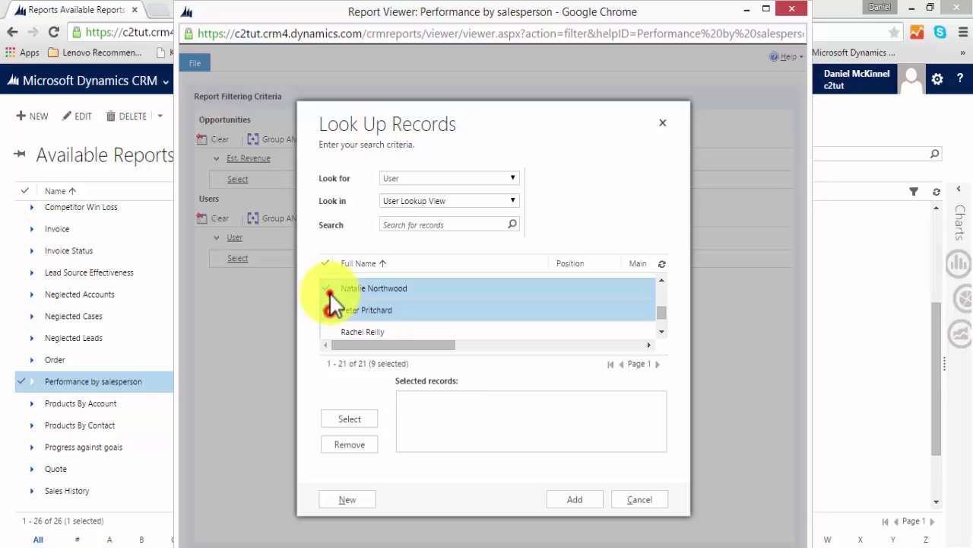
pyautogui.click(349, 418)
pyautogui.click(575, 500)
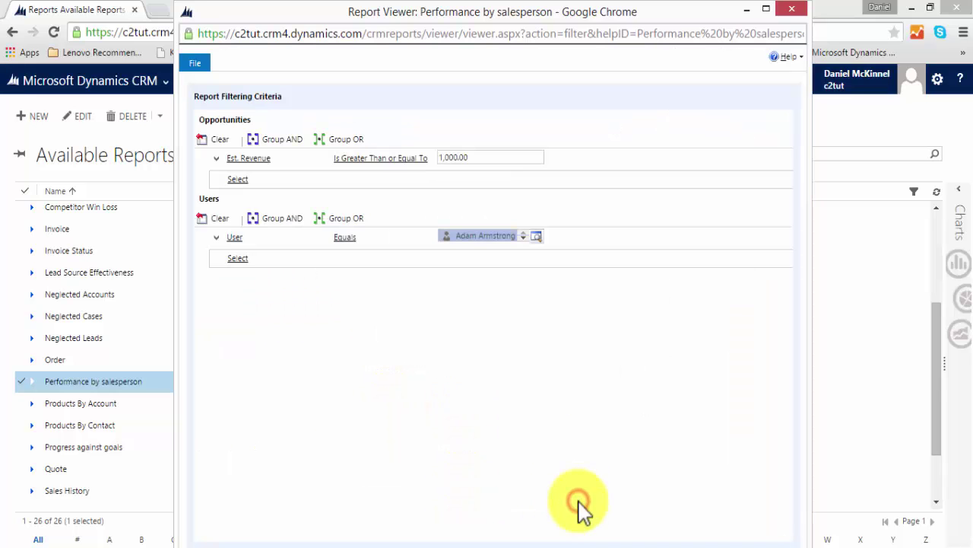
# - Maximize the report viewer, run the report with these filters and look over the Est. Revenue chart
pyautogui.click(766, 9)
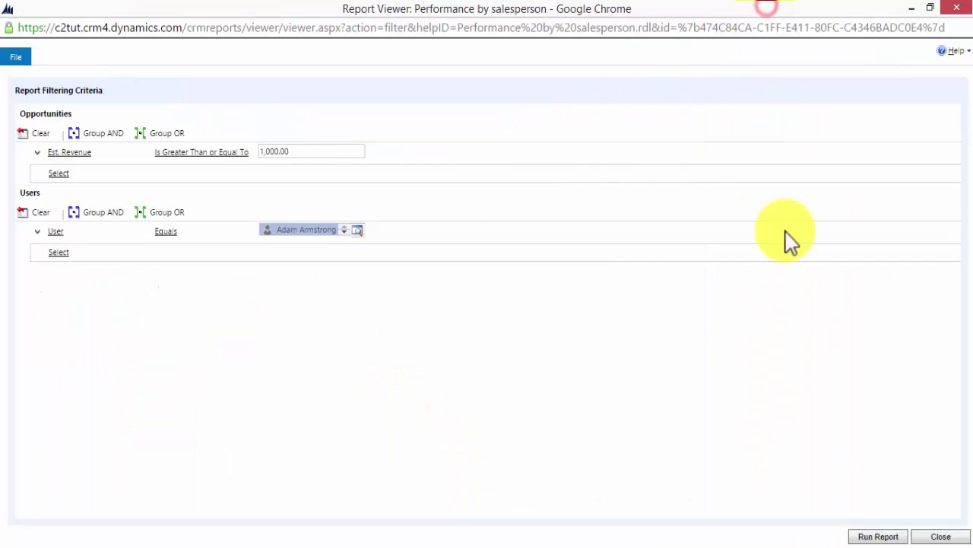
pyautogui.click(880, 535)
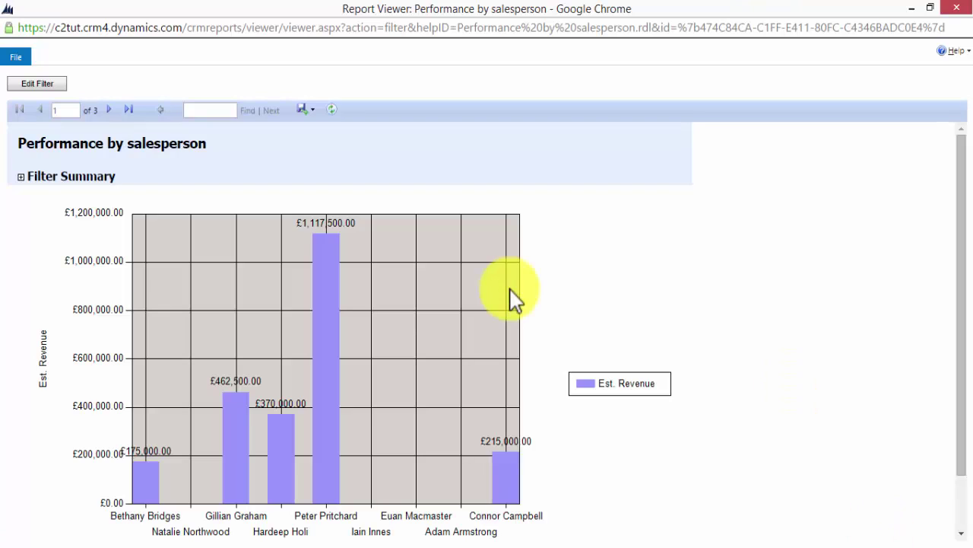
pyautogui.scroll(-1, 737, 276)
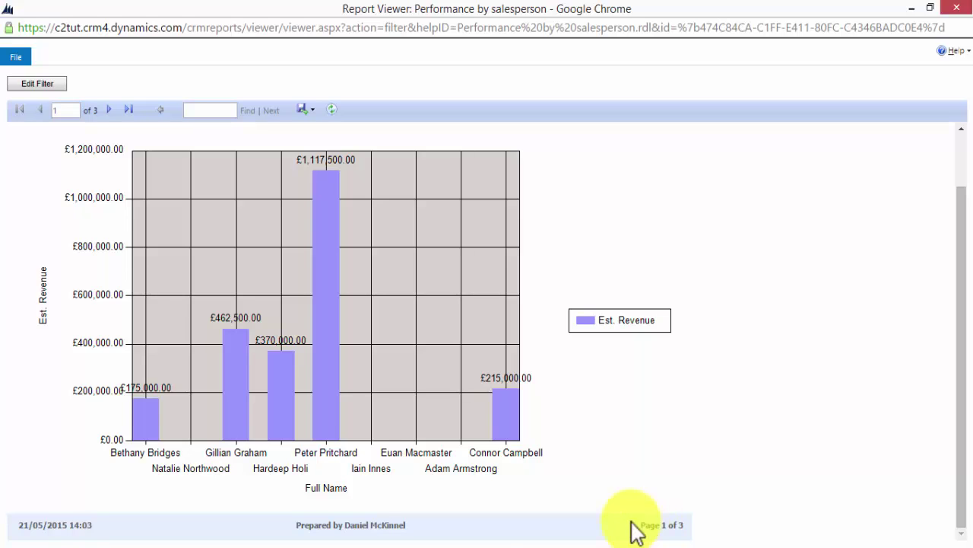
# - Look through the opportunity table on page 2 of the report and check the available export formats
pyautogui.click(109, 109)
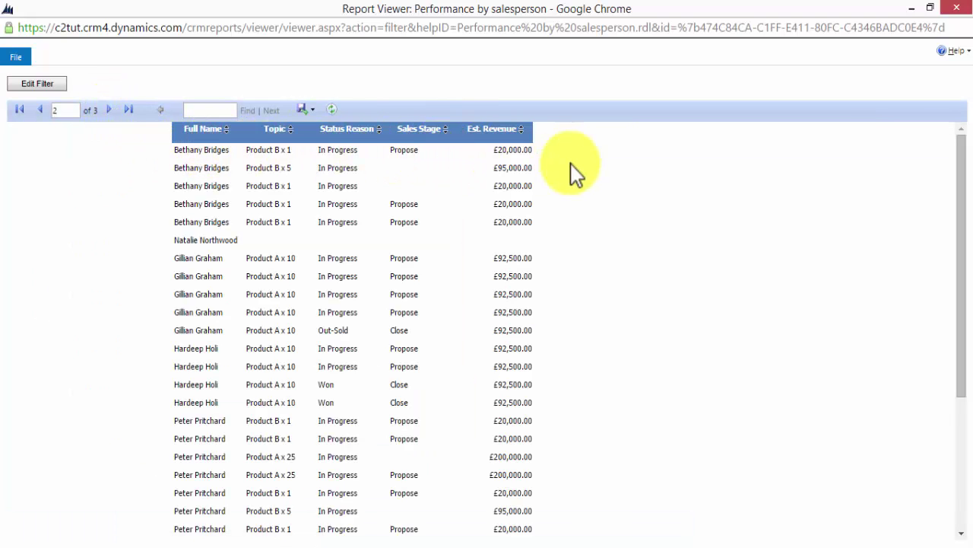
pyautogui.scroll(-3, 576, 174)
pyautogui.scroll(3, 576, 174)
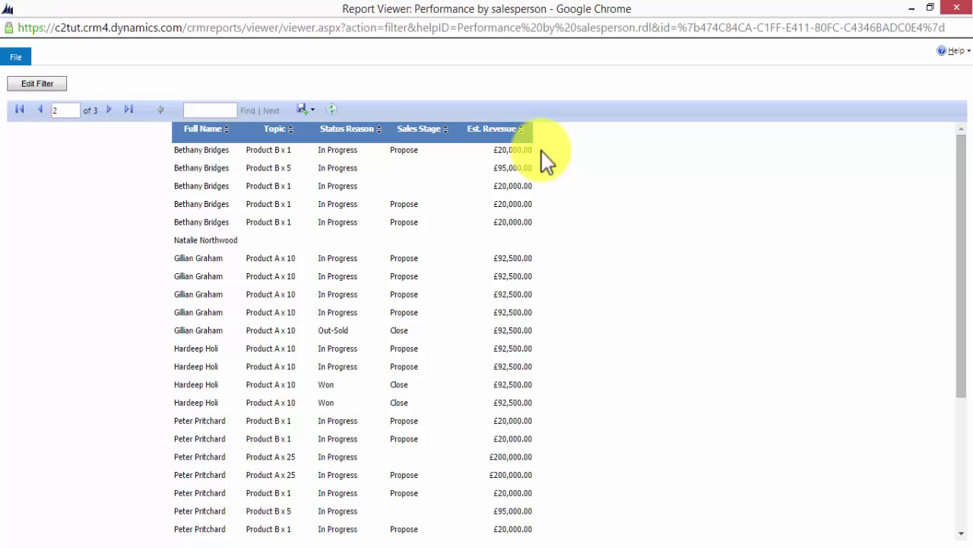
pyautogui.click(313, 110)
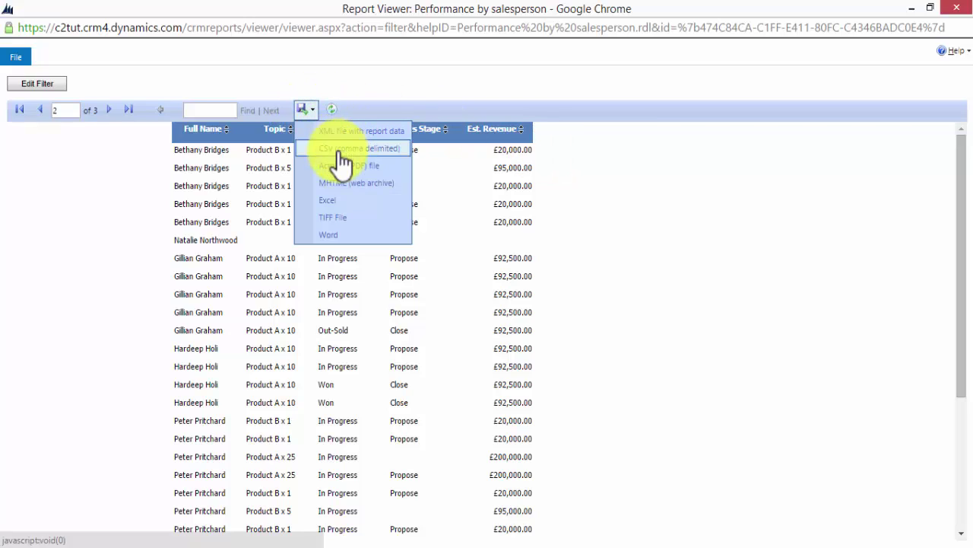
pyautogui.click(706, 220)
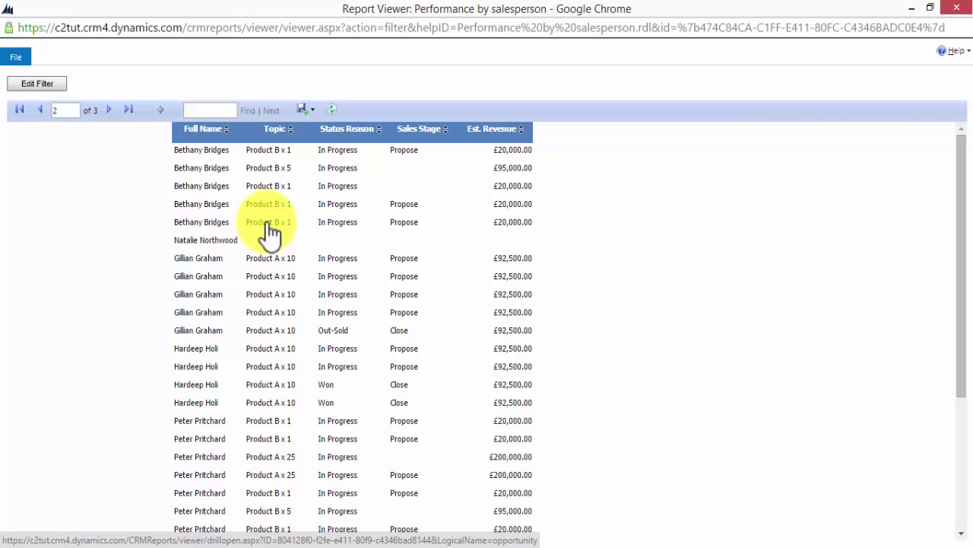
# - Open a salesperson's user record from the Full Name column of the report table
pyautogui.click(206, 223)
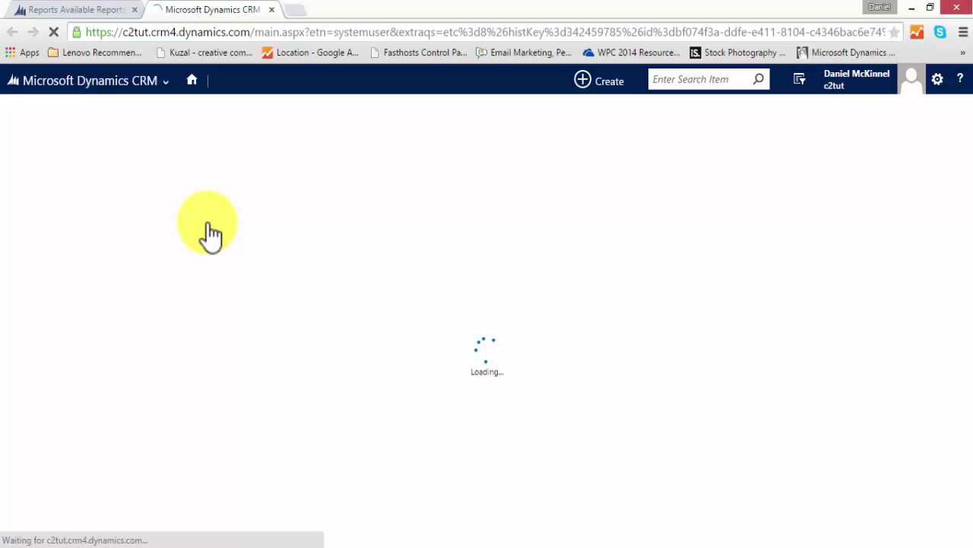